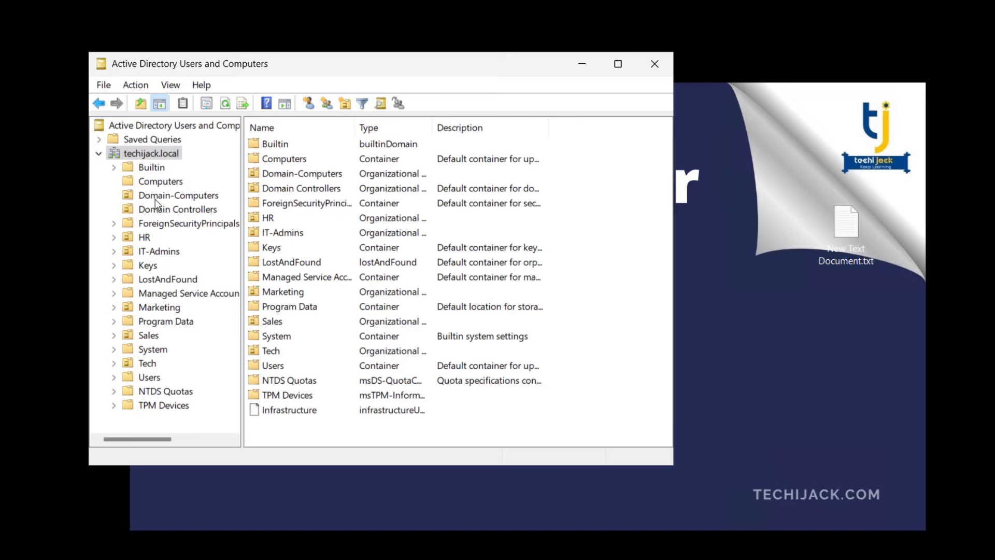
- Show the Domain-Computers OU in ADUC and select the PC01 computer account
click(180, 197)
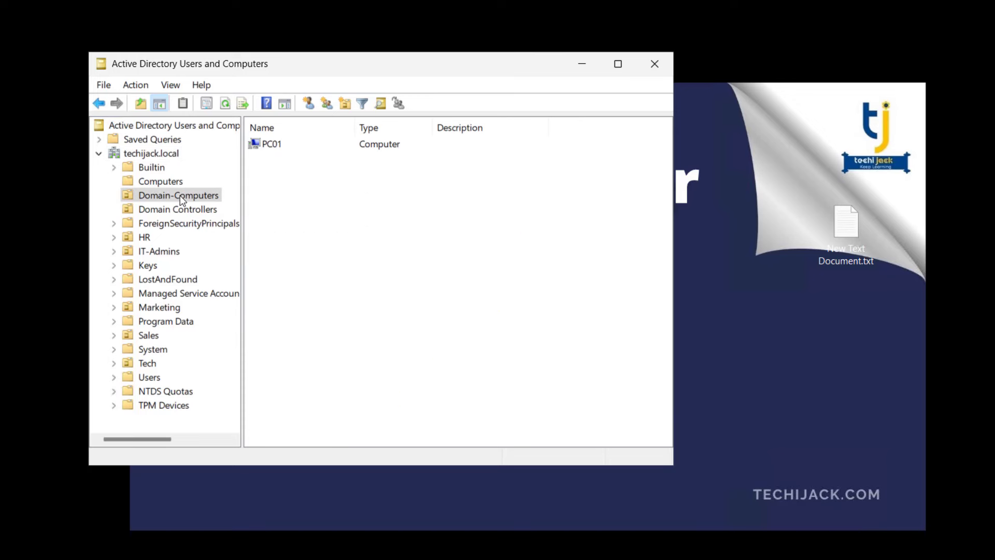
click(269, 147)
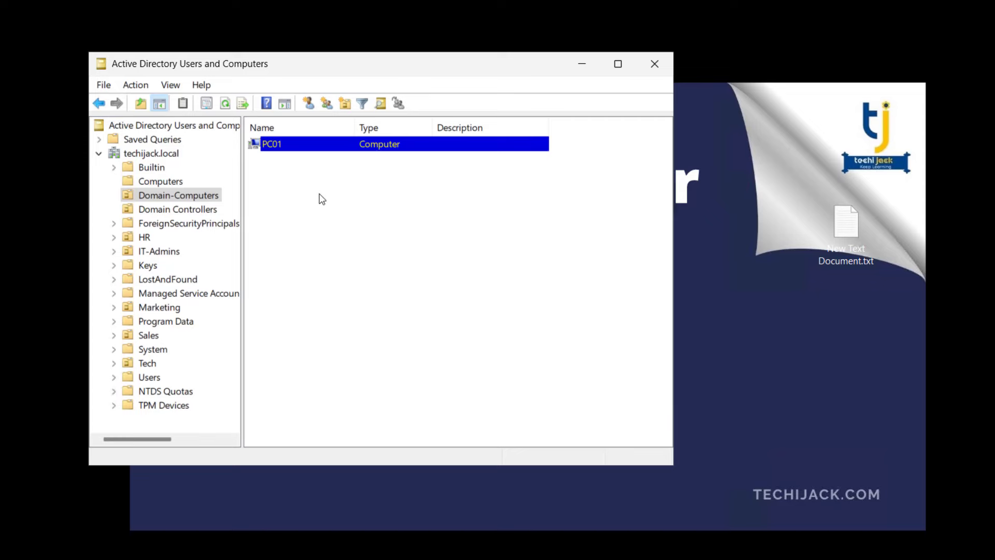
- Close ADUC and add PC01, found in Active Directory, to Server Manager's managed servers
click(652, 64)
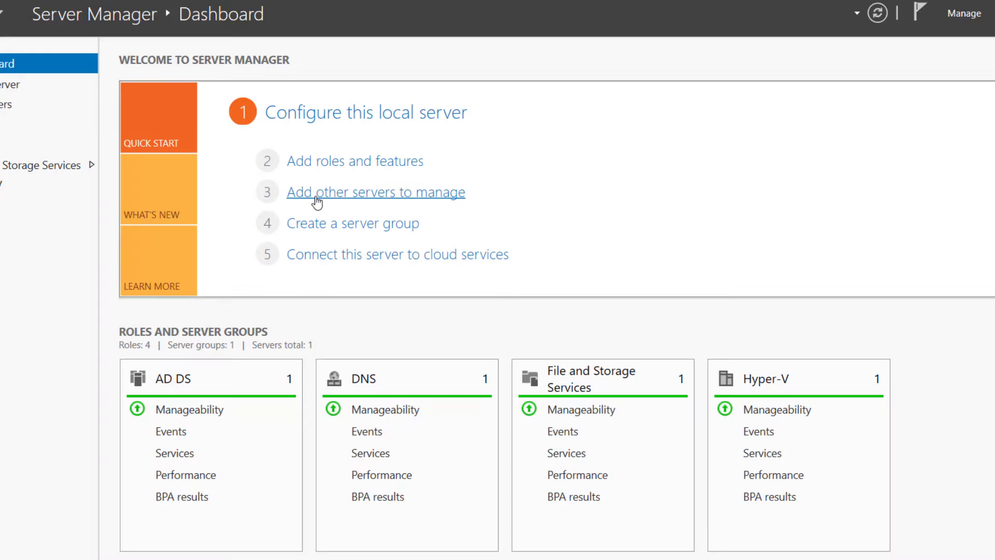
click(350, 199)
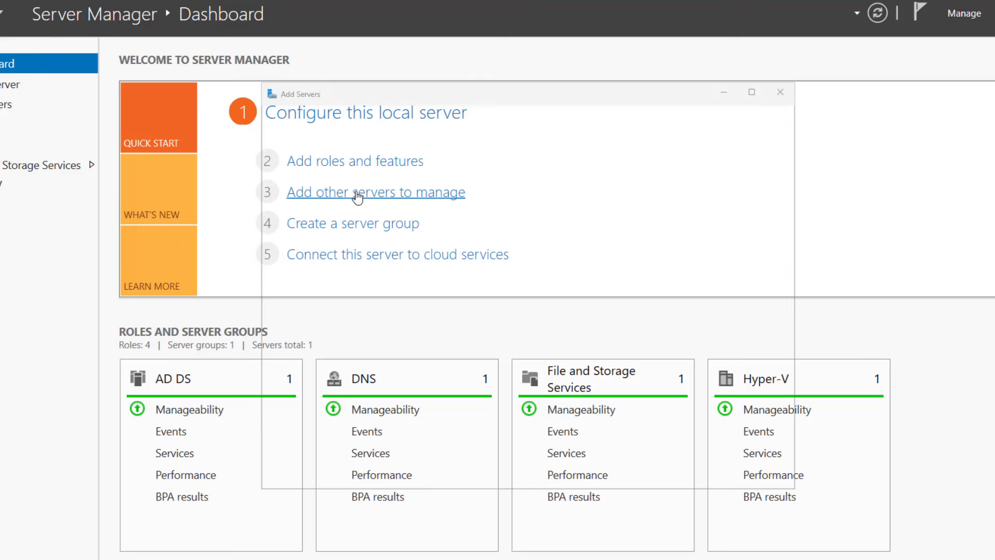
click(531, 232)
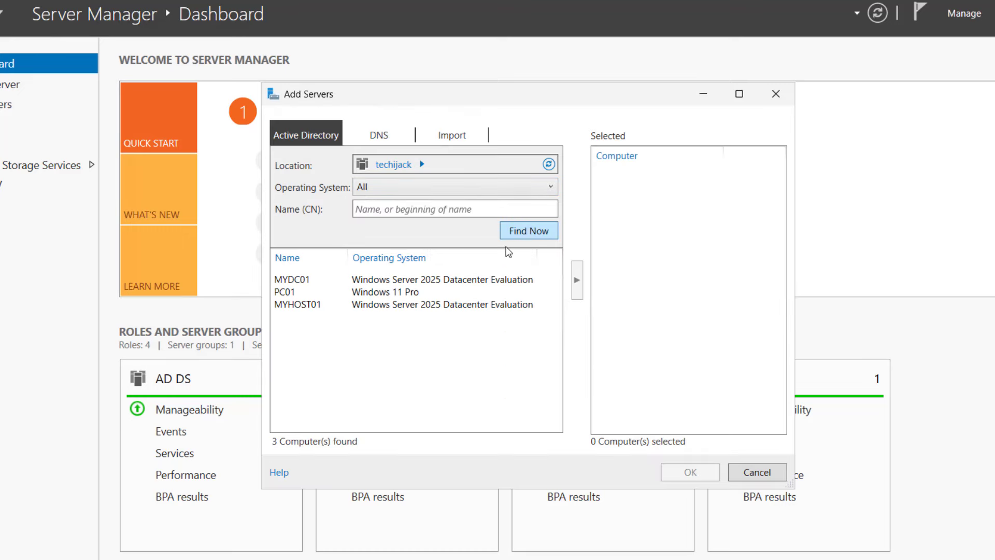
click(282, 294)
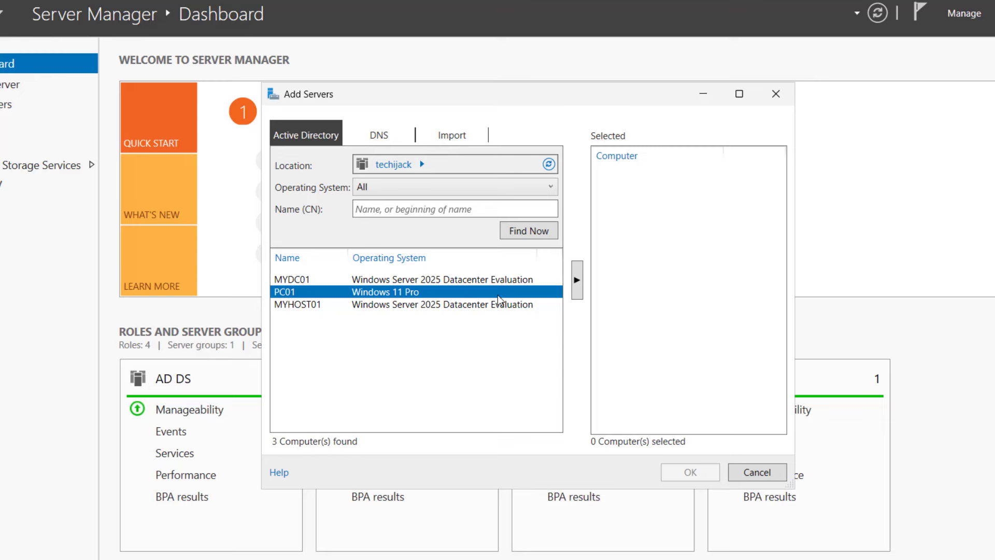
click(577, 280)
click(680, 473)
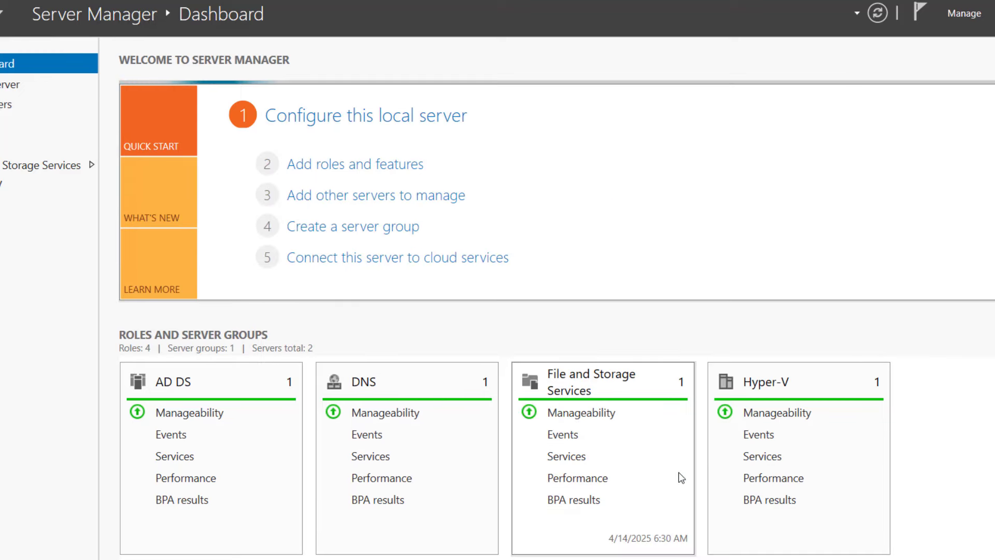
- From All Servers, try Computer Management on PC01 and dismiss the firewall-rules error
click(27, 106)
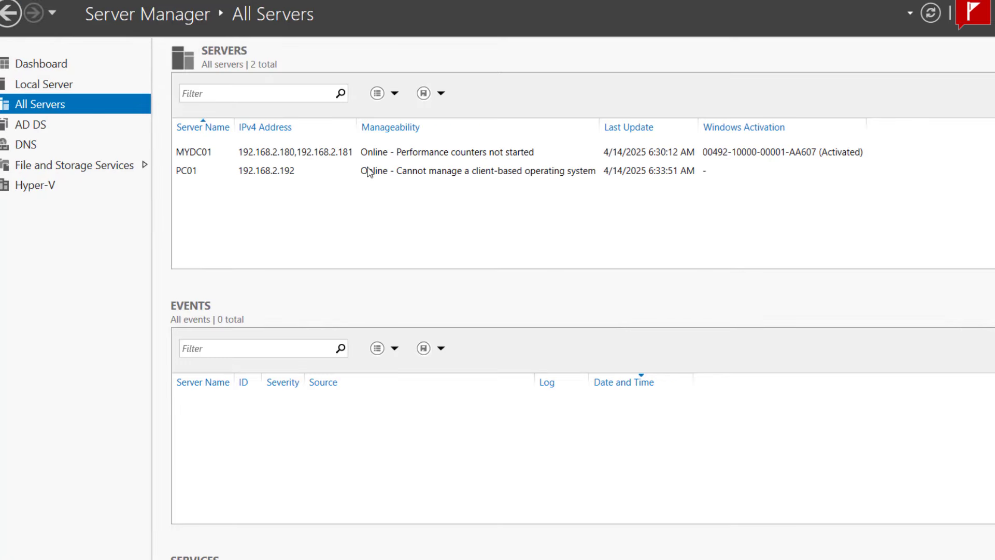
right_click(368, 172)
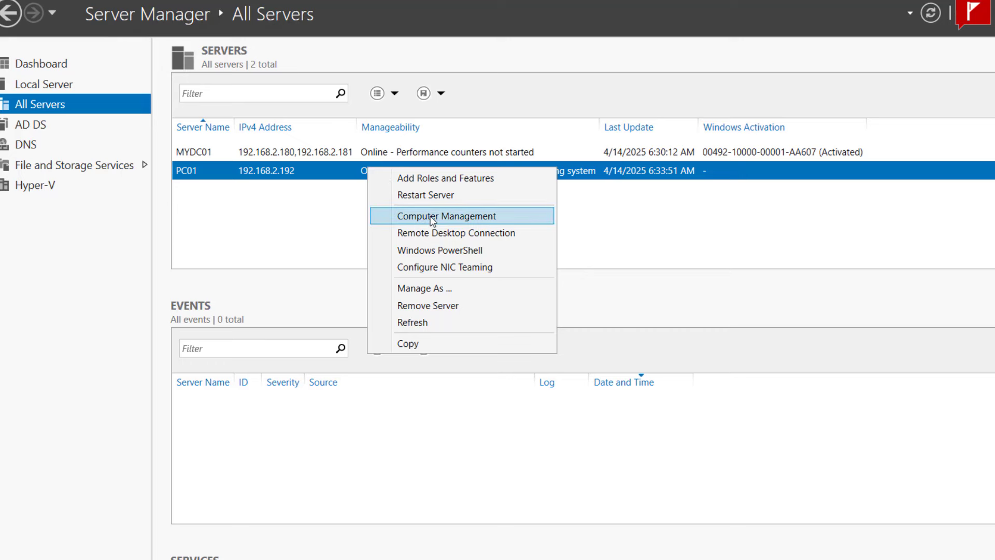
click(433, 216)
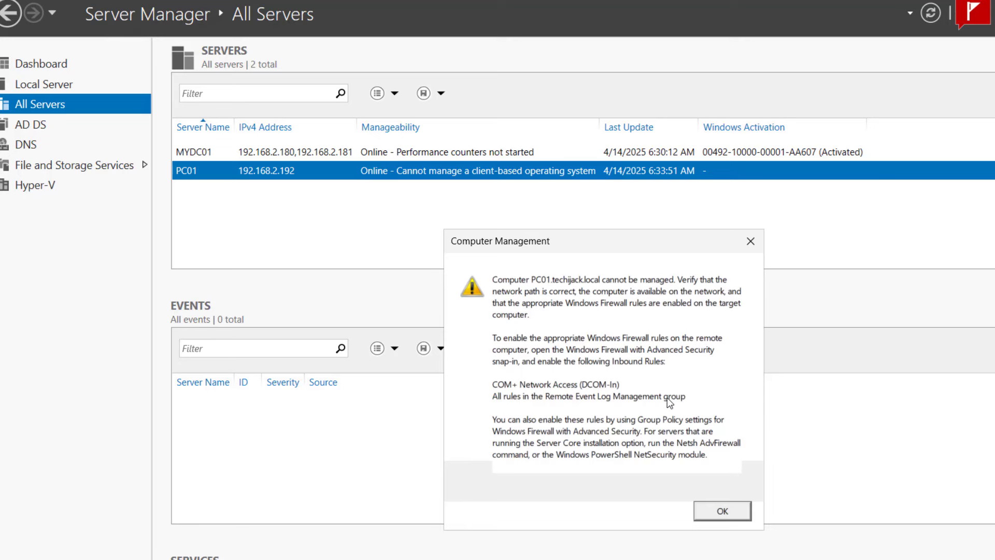
click(723, 512)
click(745, 2)
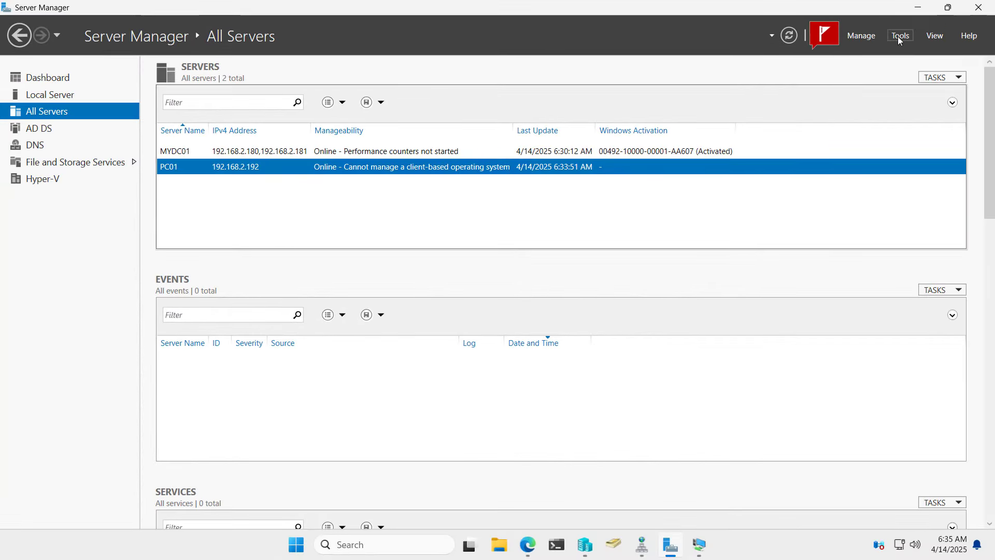
- Launch Group Policy Management and view the Firewall_Policy GPO's scope under Domain-Computers
click(900, 37)
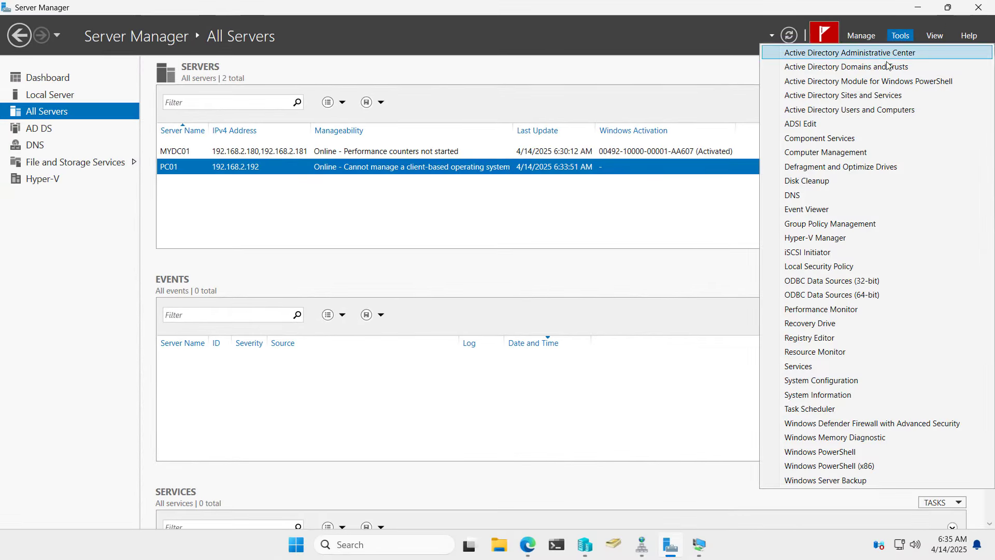
click(840, 224)
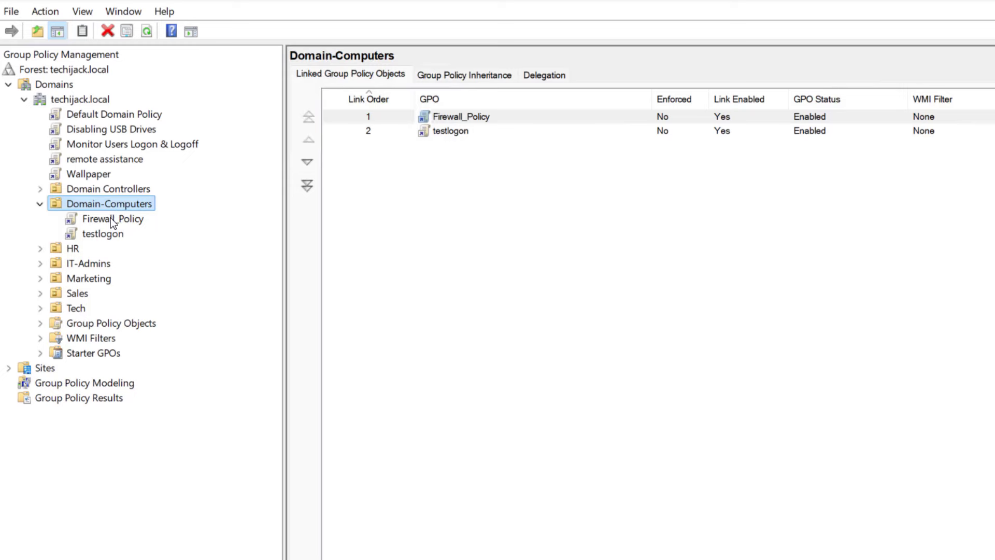
click(111, 218)
click(741, 361)
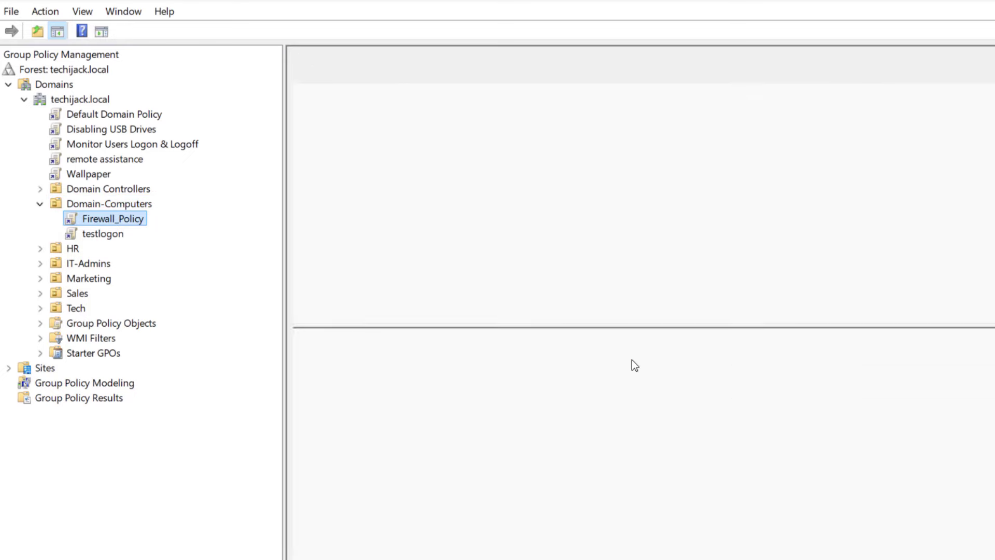
click(128, 220)
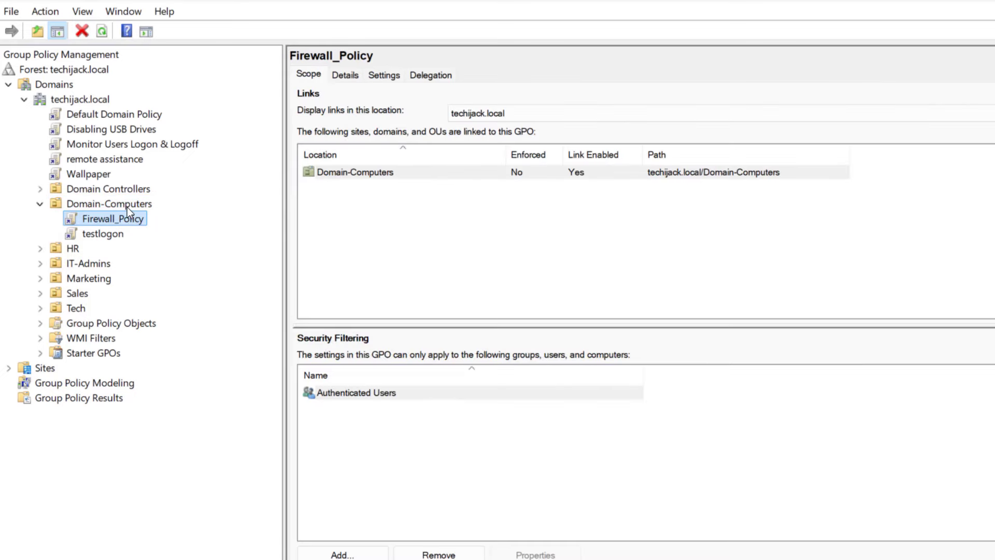
- Start a new GPO for Domain-Computers, cancel it, and bring up Firewall_Policy's actions
right_click(126, 207)
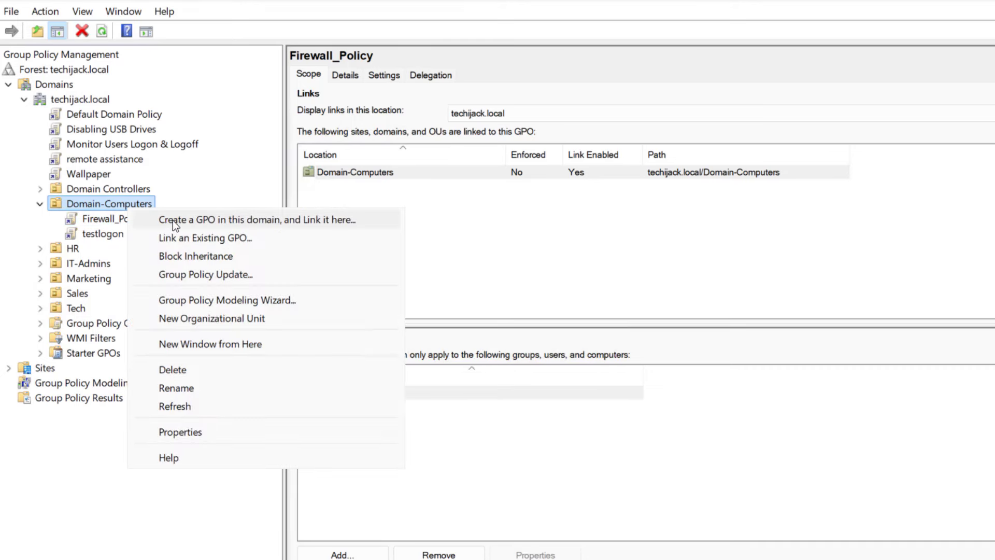
click(173, 220)
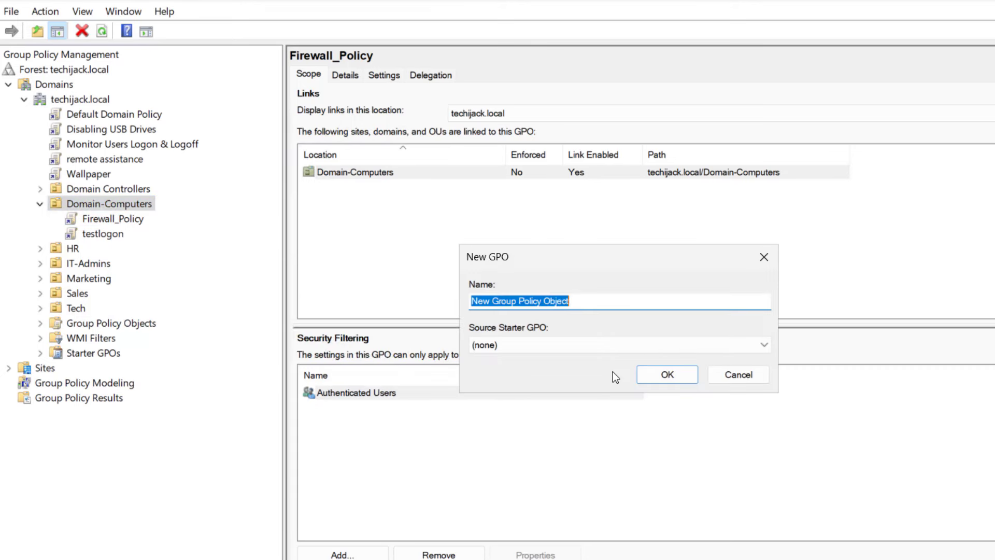
click(680, 378)
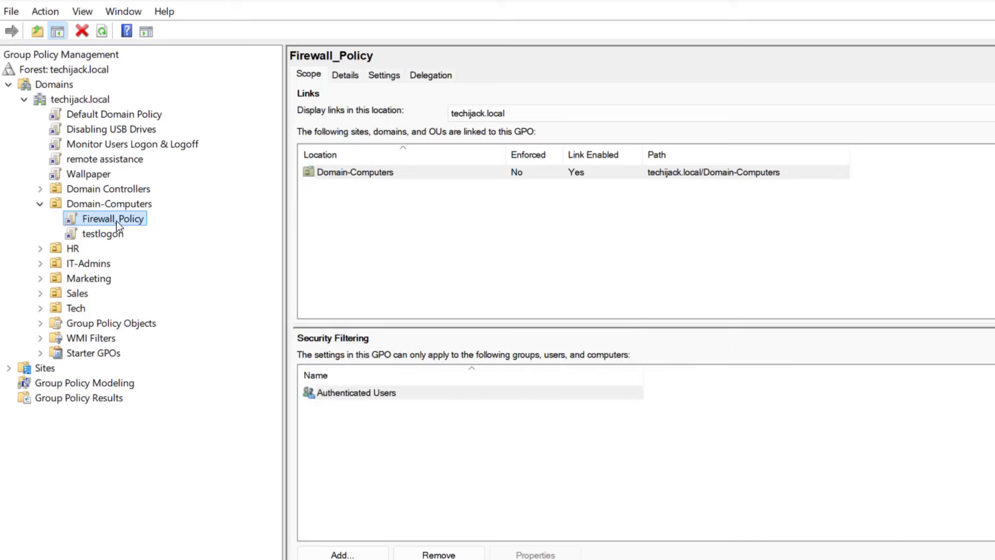
right_click(116, 221)
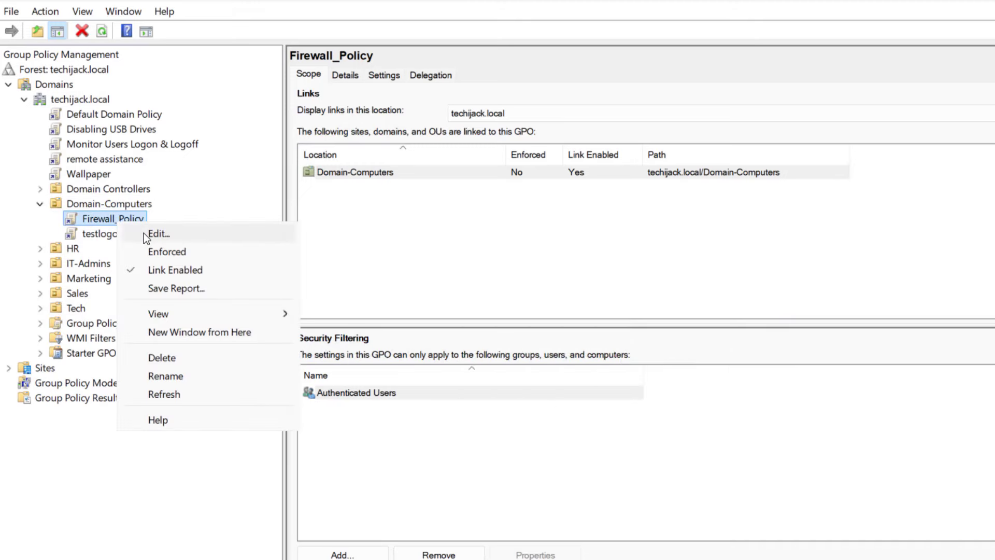
- Edit Firewall_Policy and navigate to Windows Defender Firewall's Inbound Rules
click(144, 232)
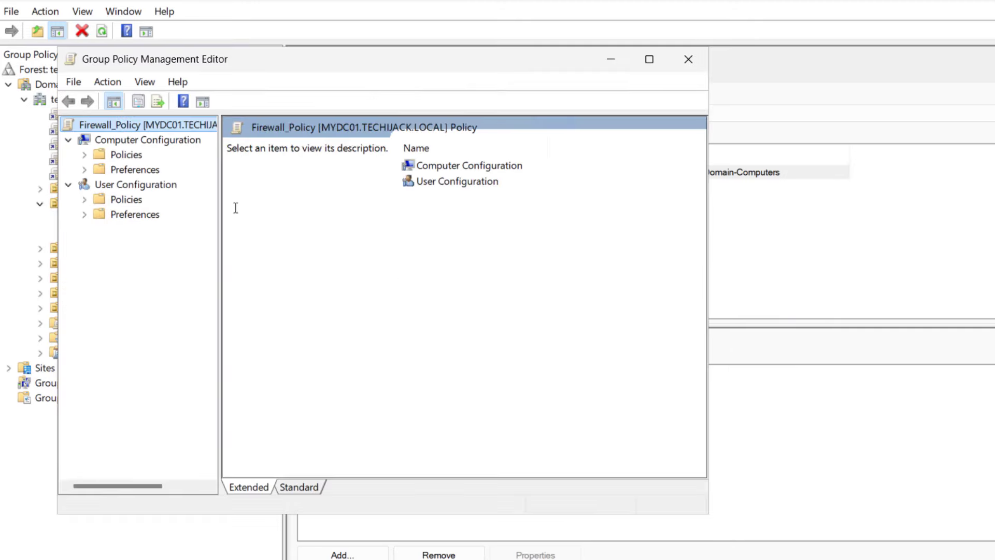
click(84, 154)
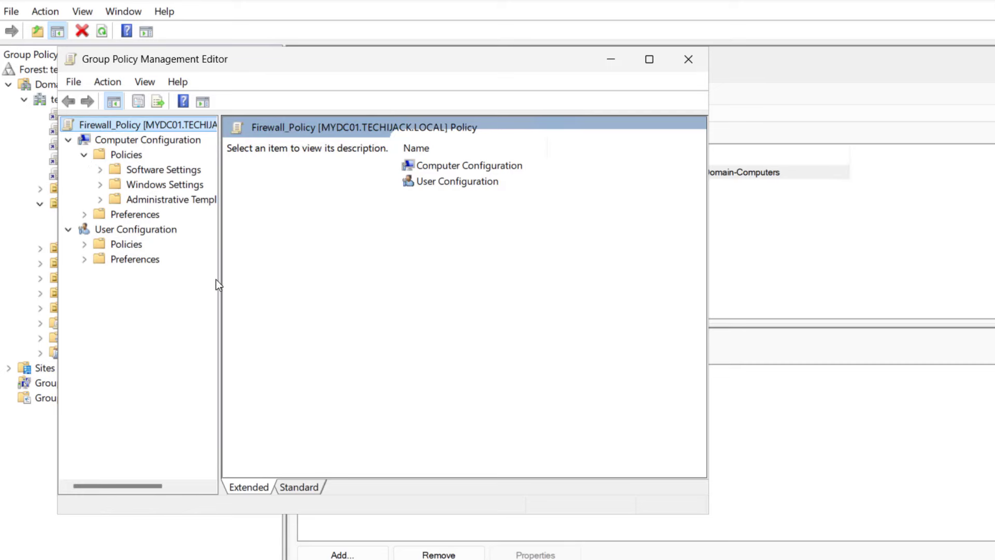
drag(218, 293, 346, 297)
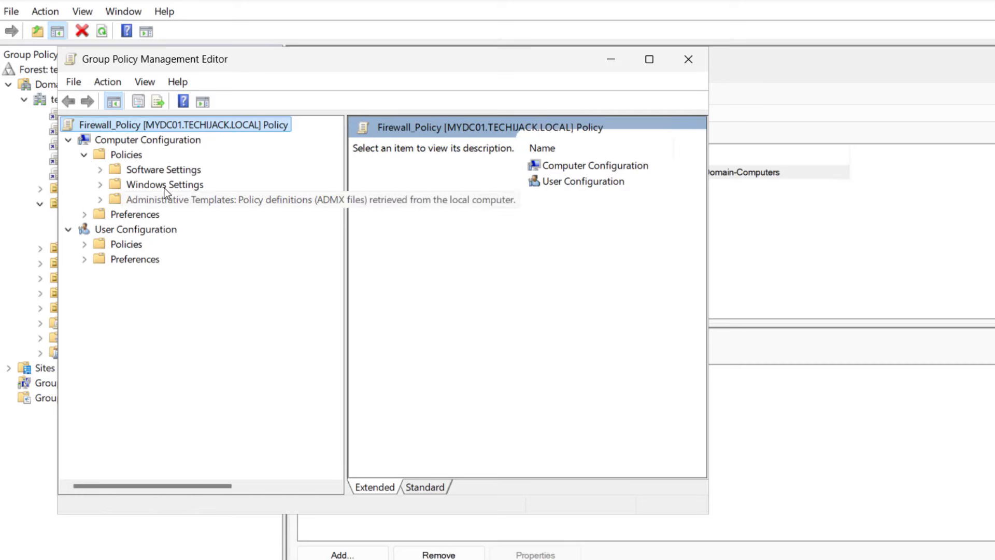
click(100, 185)
click(115, 229)
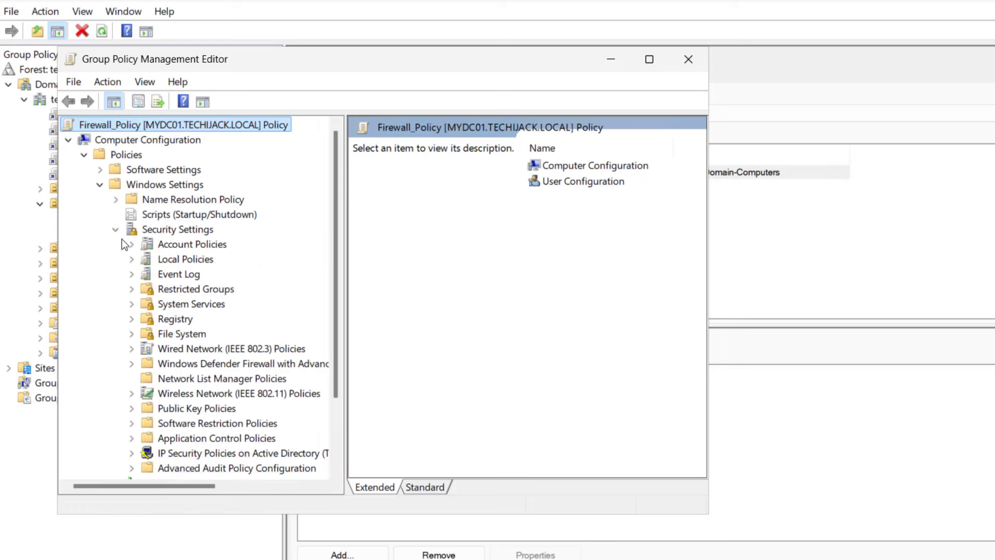
scroll(176, 334, down, 1)
click(132, 318)
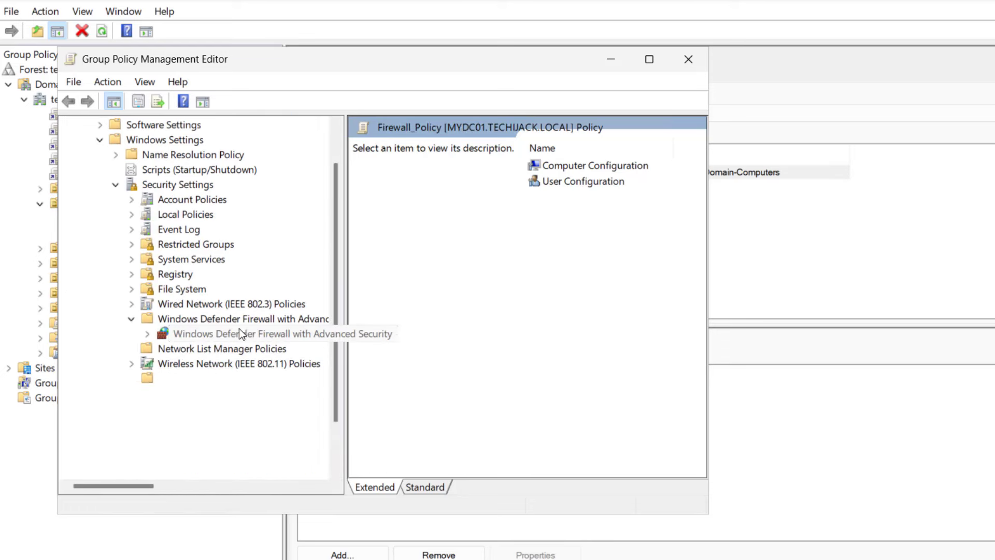
click(147, 333)
click(217, 348)
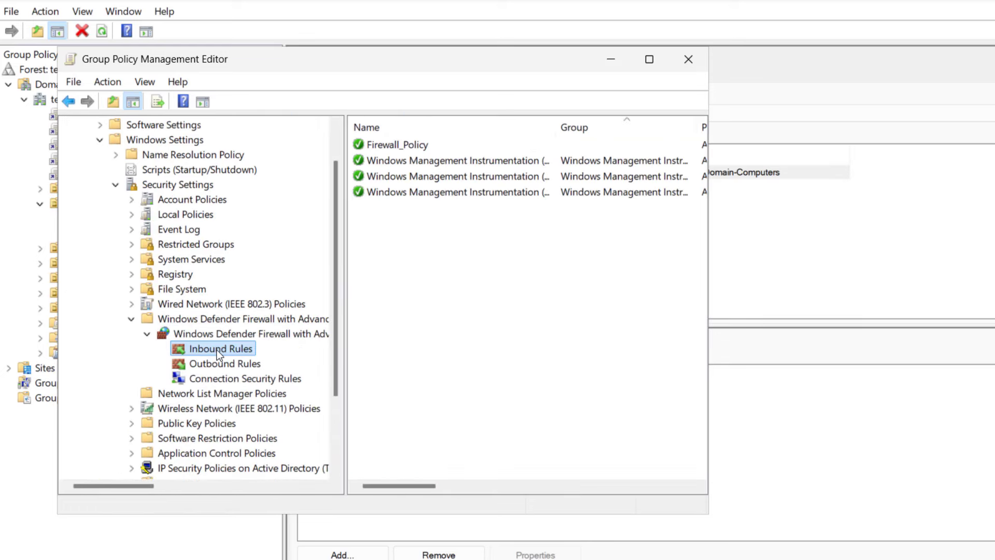
- Add the predefined COM+ Network Access (DCOM-In) inbound rule, allowing the connection
right_click(217, 350)
click(256, 365)
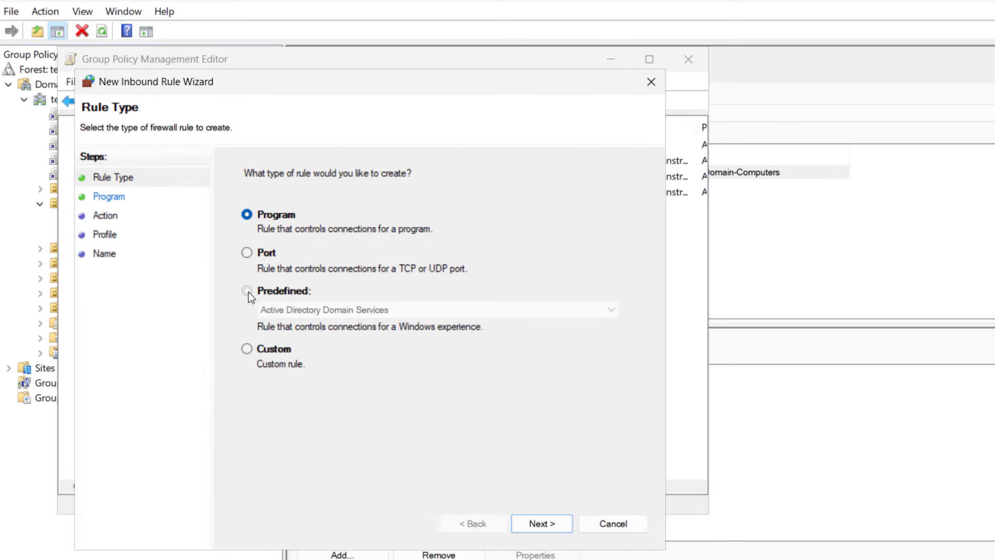
click(248, 291)
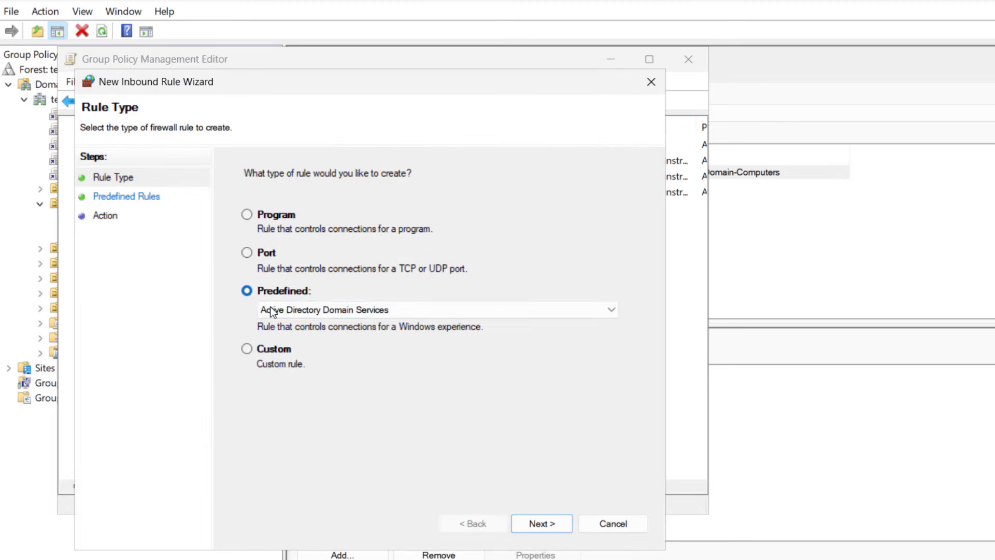
click(434, 315)
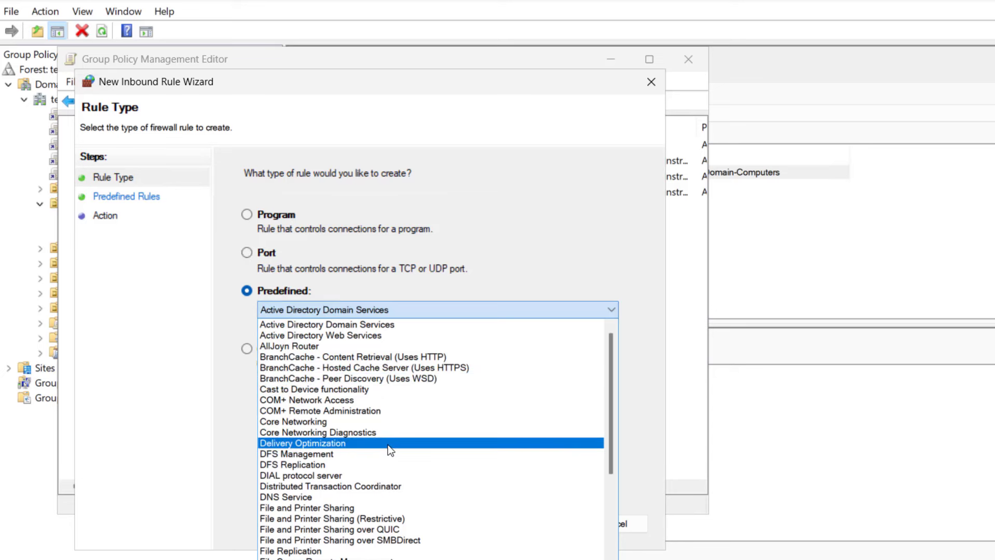
click(287, 397)
click(532, 525)
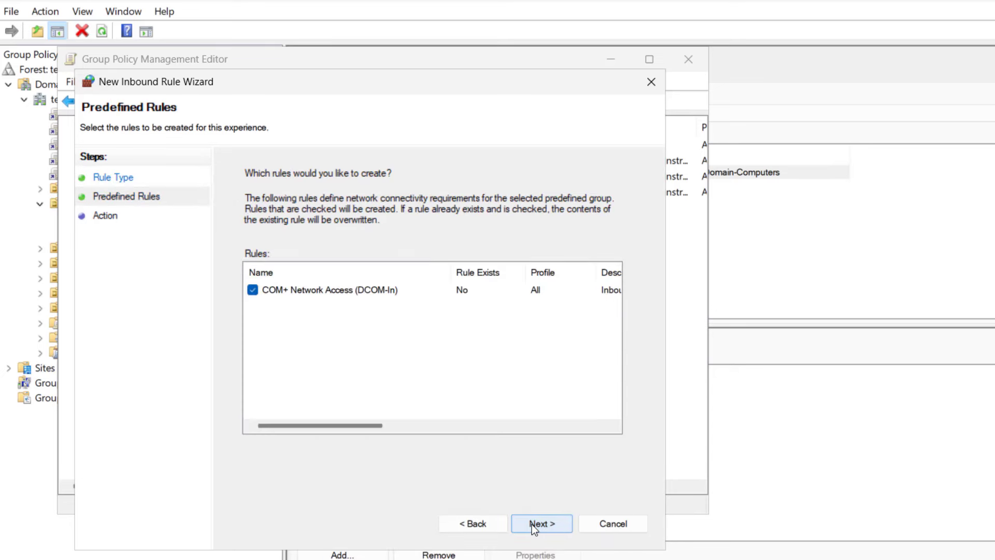
click(531, 524)
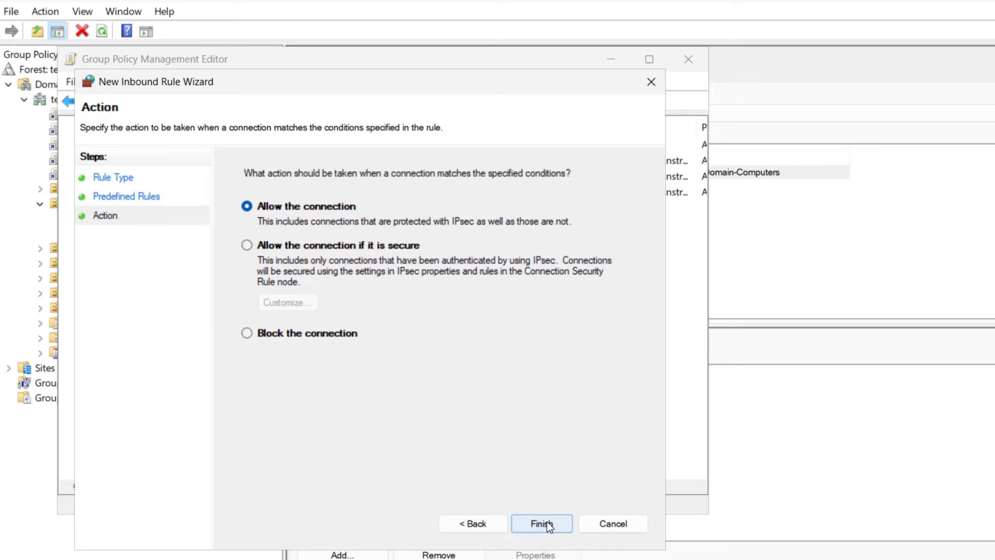
click(541, 523)
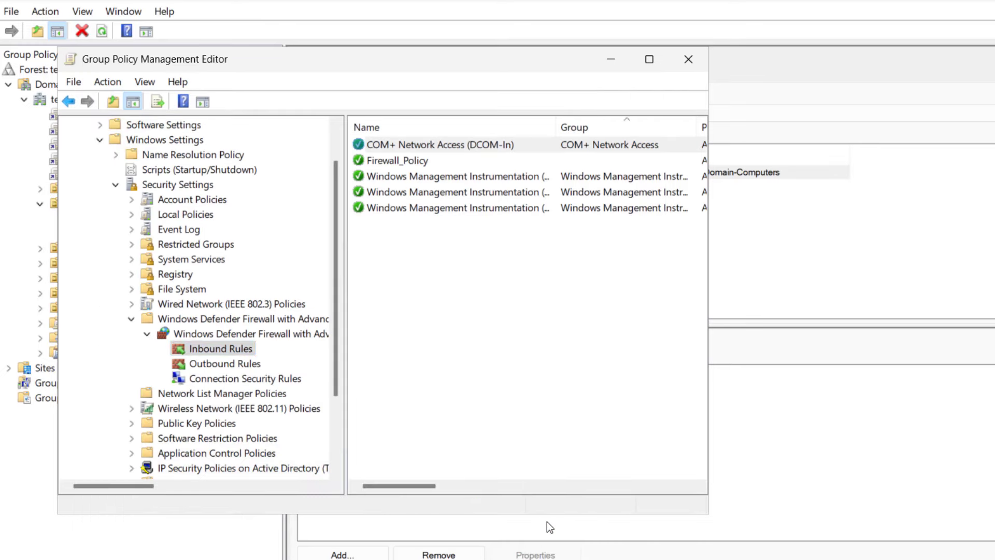
- Create the predefined Remote Event Log Management rules (RPC-EPMAP, NP-In, RPC), set to allow
right_click(219, 352)
click(263, 367)
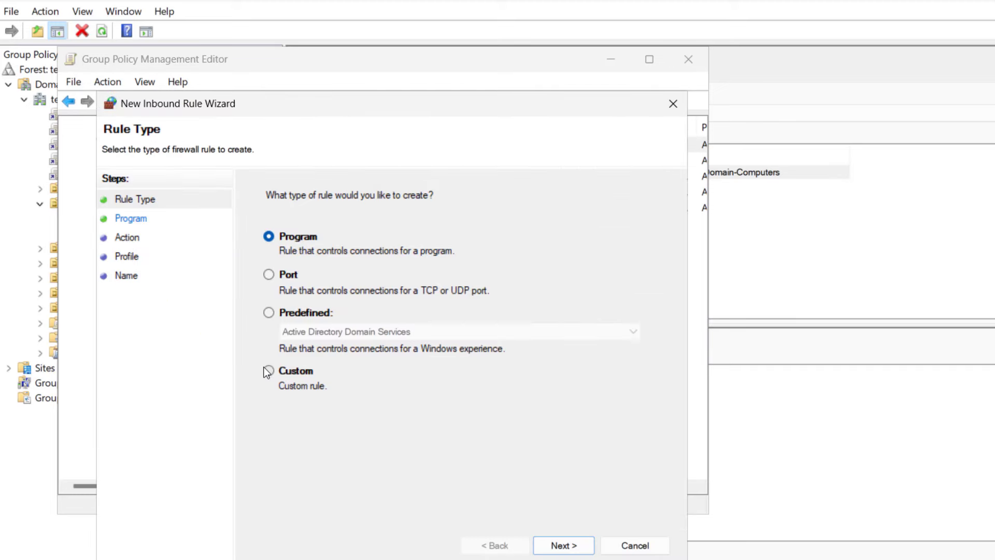
click(269, 312)
click(354, 337)
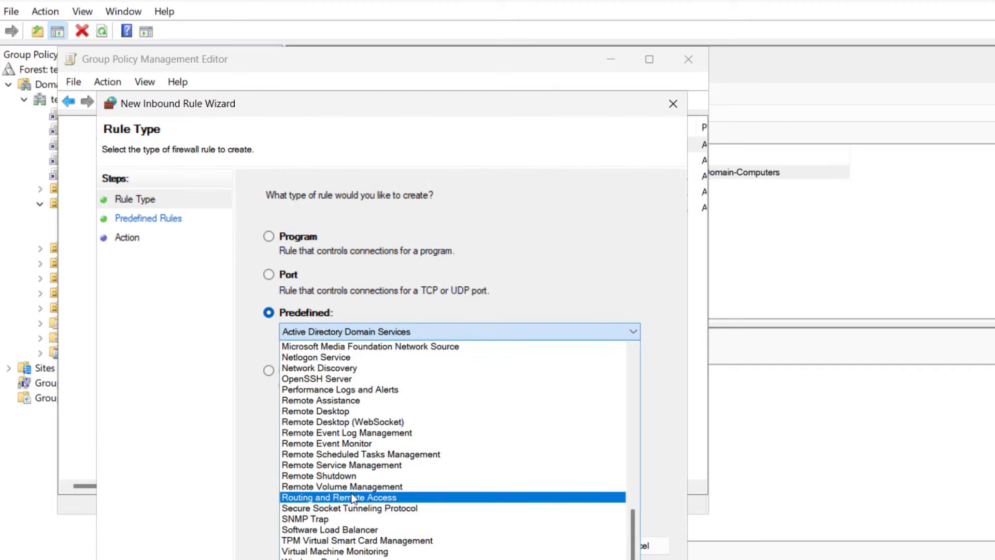
click(370, 432)
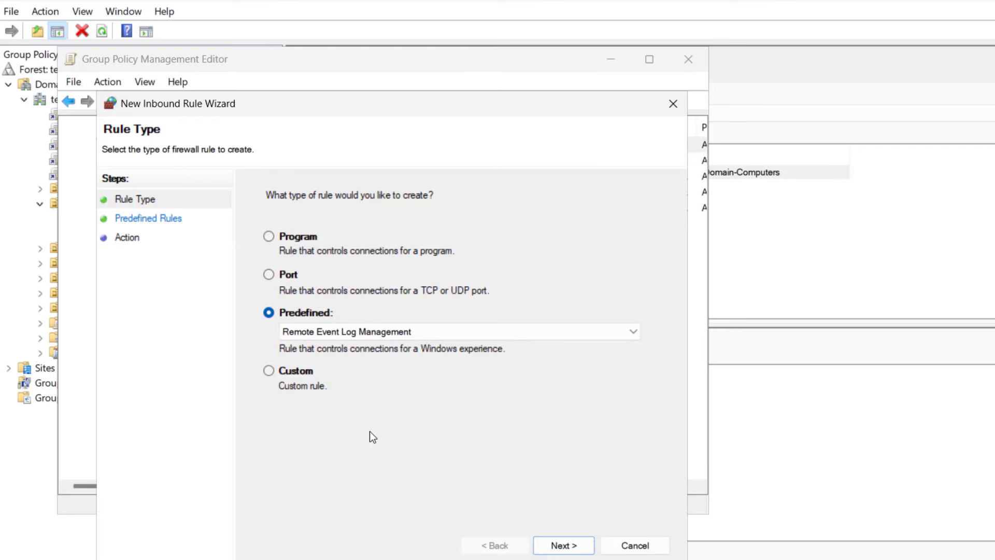
click(555, 545)
click(563, 549)
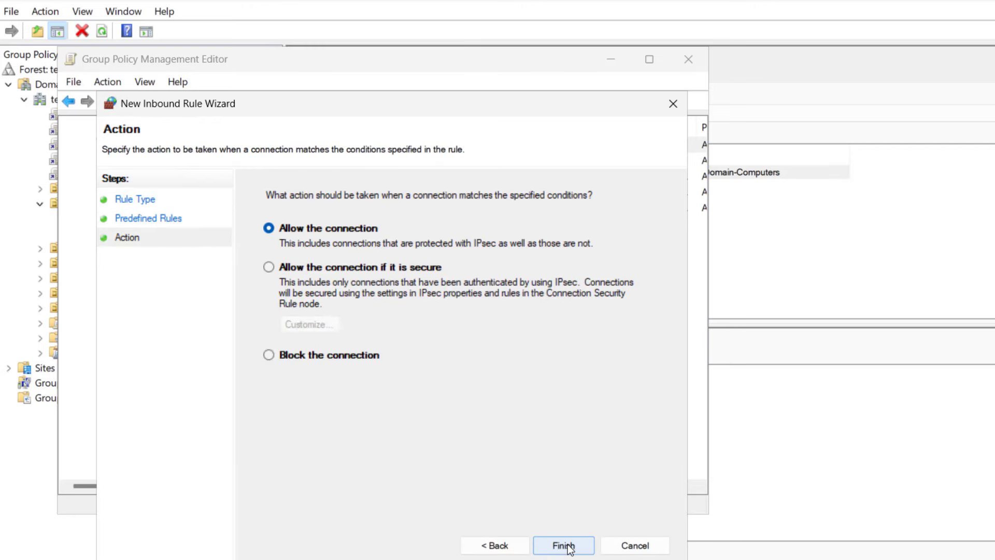
click(564, 545)
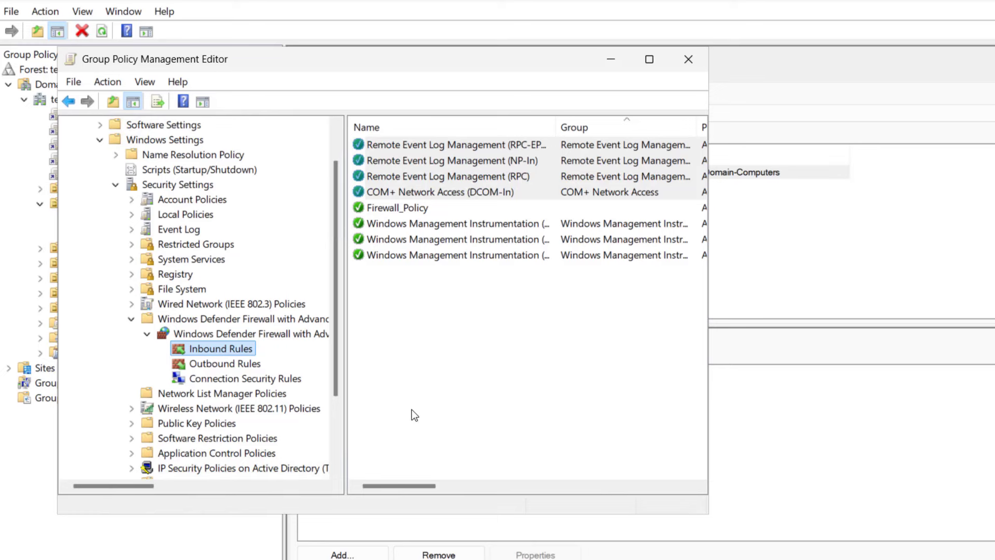
- Create both predefined Windows Remote Management (HTTP-In) rules for Public and Domain/Private profiles, allowed
right_click(239, 350)
click(267, 360)
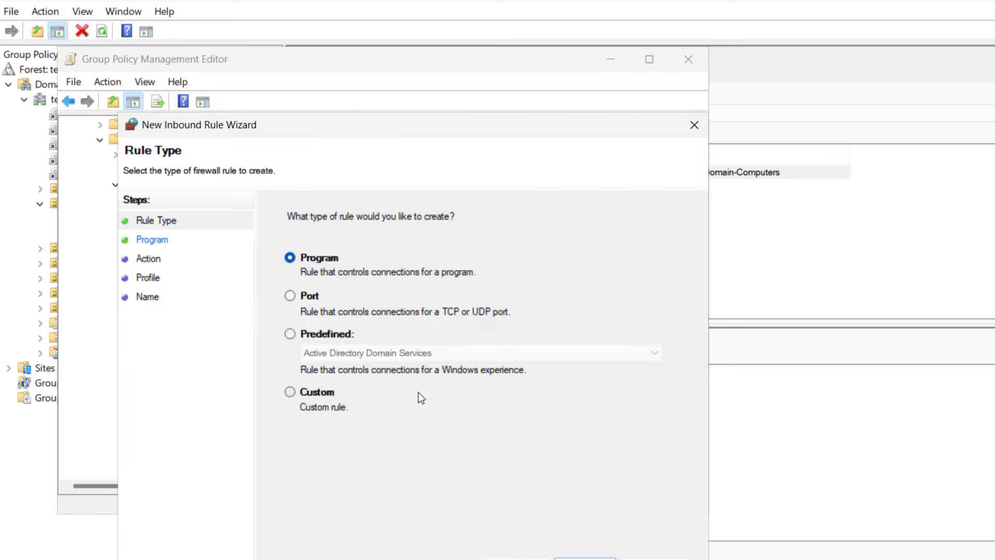
click(290, 335)
click(311, 353)
scroll(390, 502, down, 5)
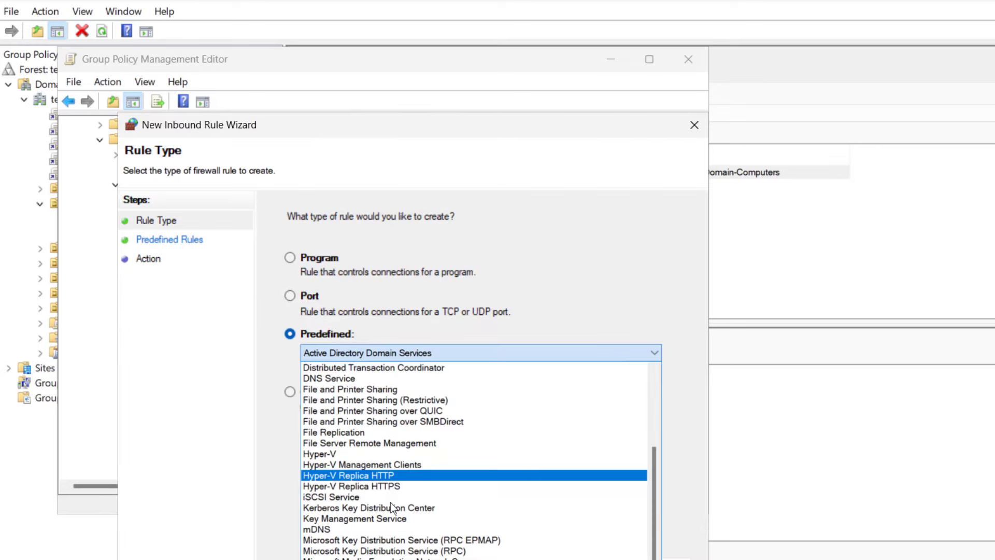
scroll(390, 502, down, 2)
scroll(390, 502, down, 3)
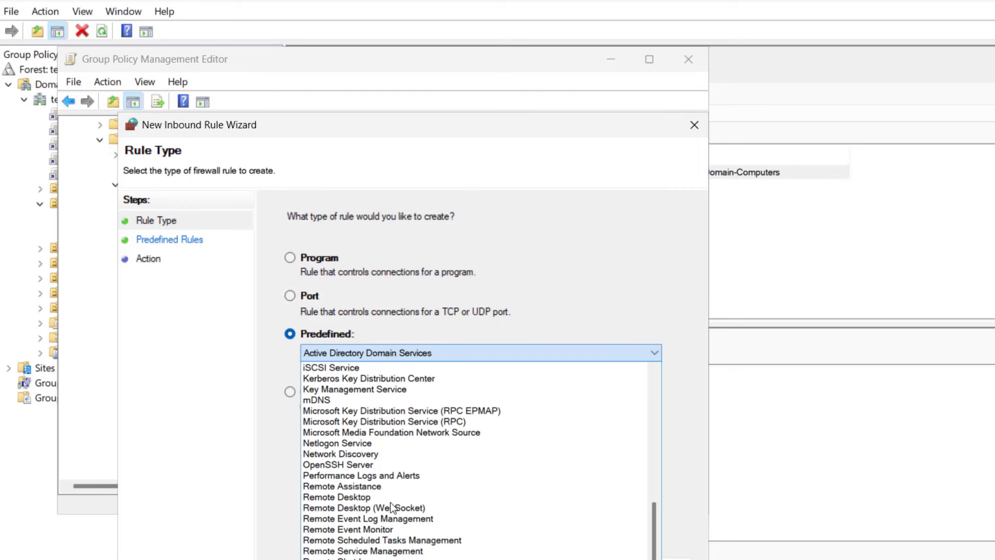
click(363, 557)
click(584, 558)
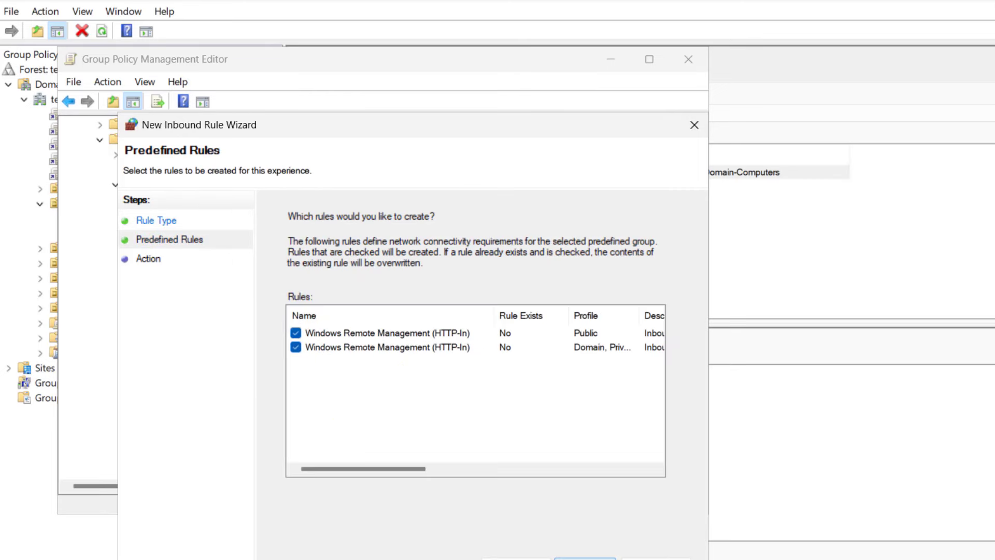
click(584, 559)
click(585, 559)
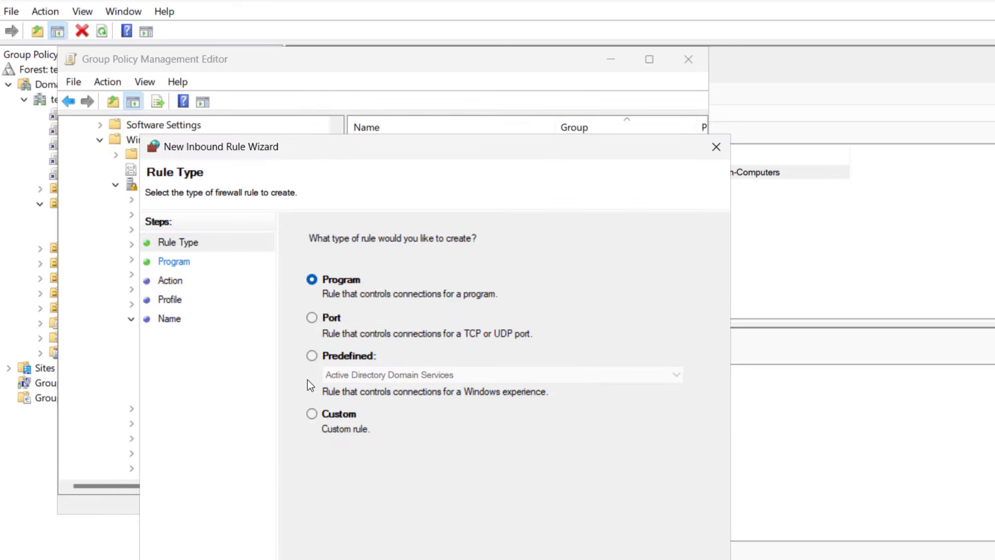
- Add the three predefined Remote Volume Management inbound rules, allowing the connection
click(312, 355)
click(405, 377)
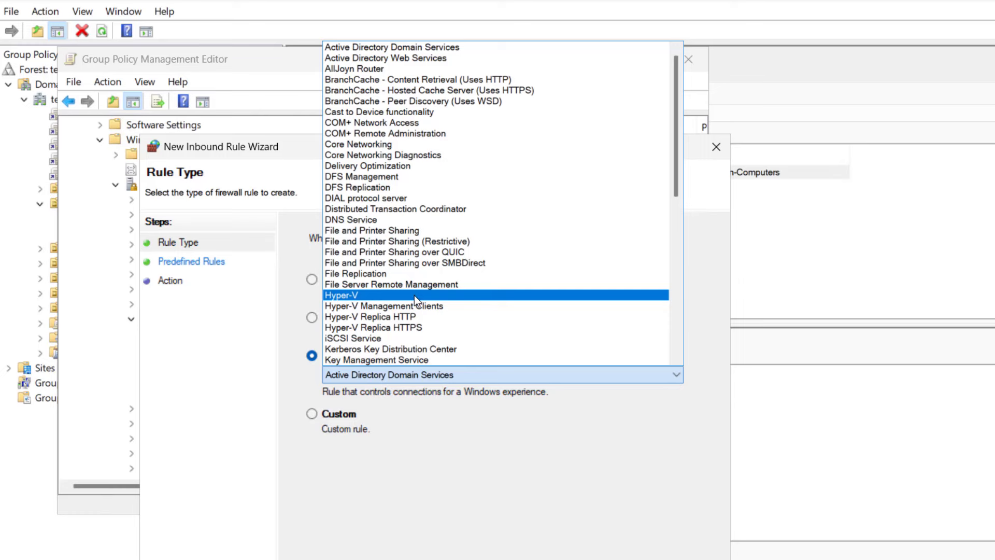
scroll(394, 308, down, 7)
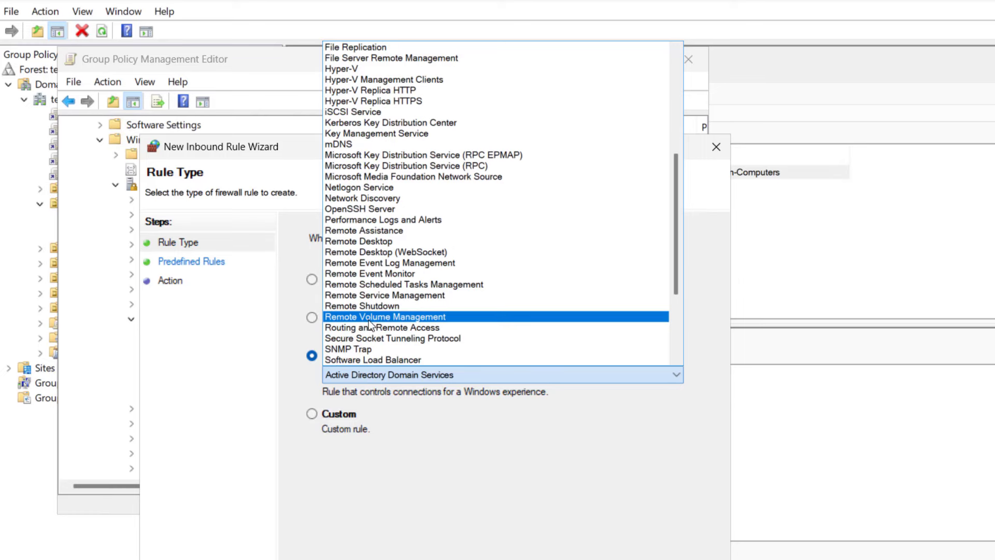
click(419, 316)
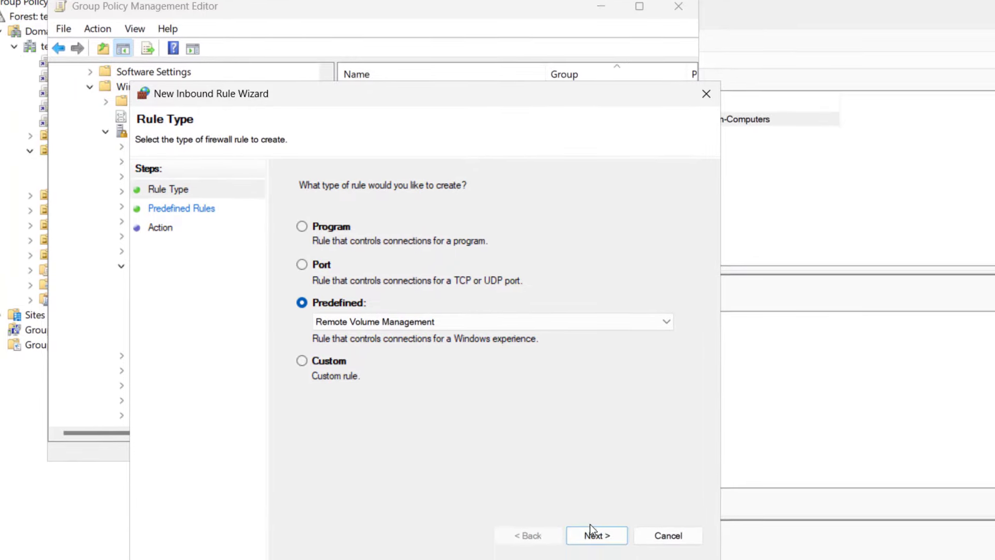
click(595, 525)
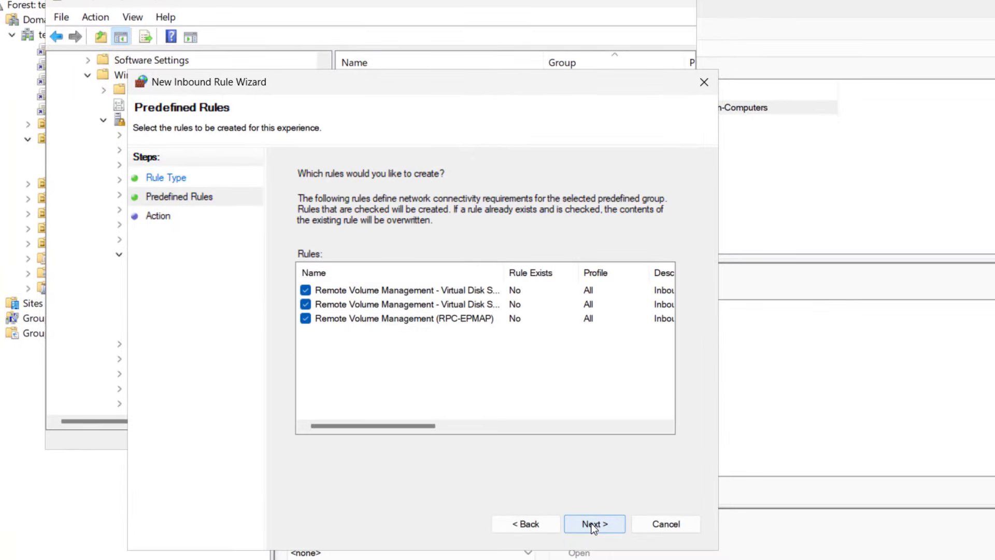
click(594, 525)
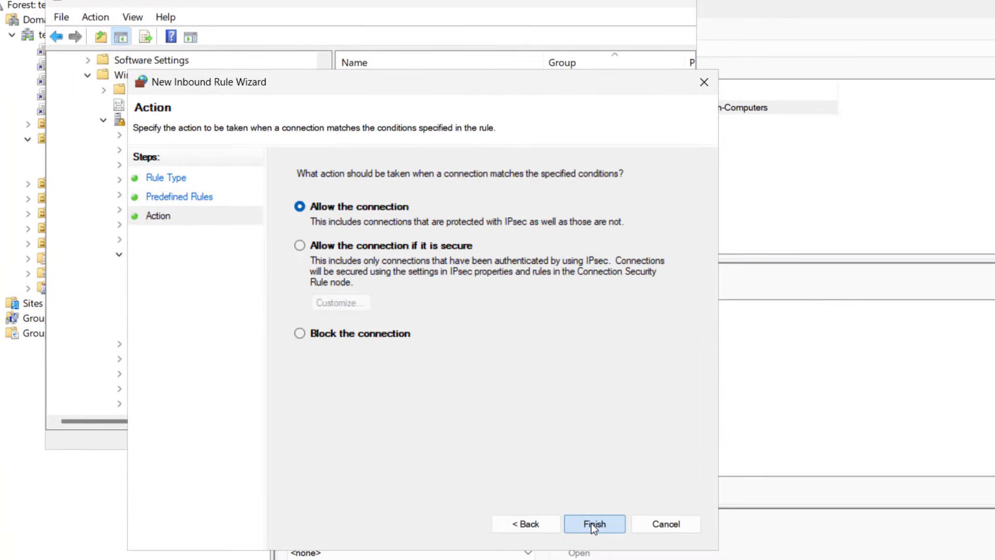
click(594, 525)
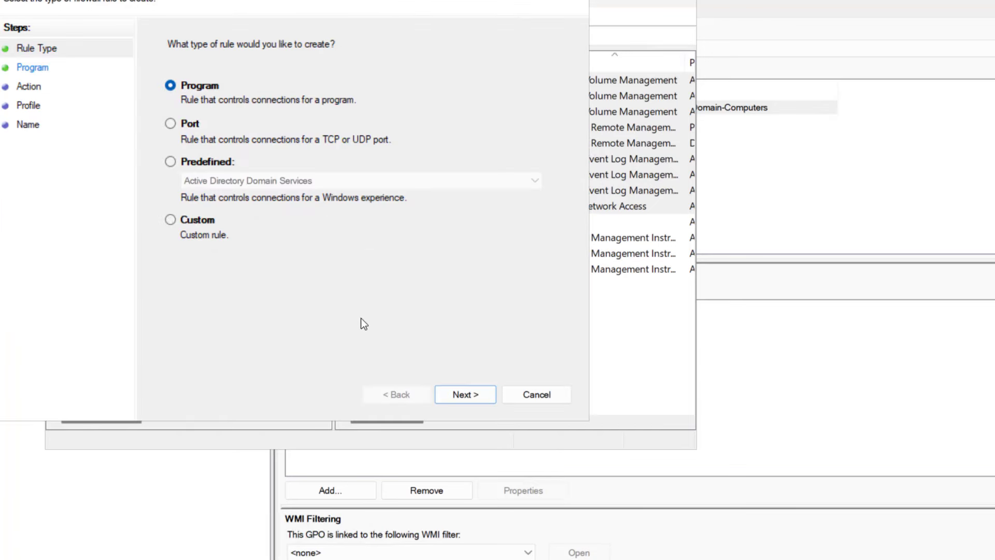
- Add the three predefined Remote Desktop inbound rules, allowing the connection
click(207, 162)
click(275, 182)
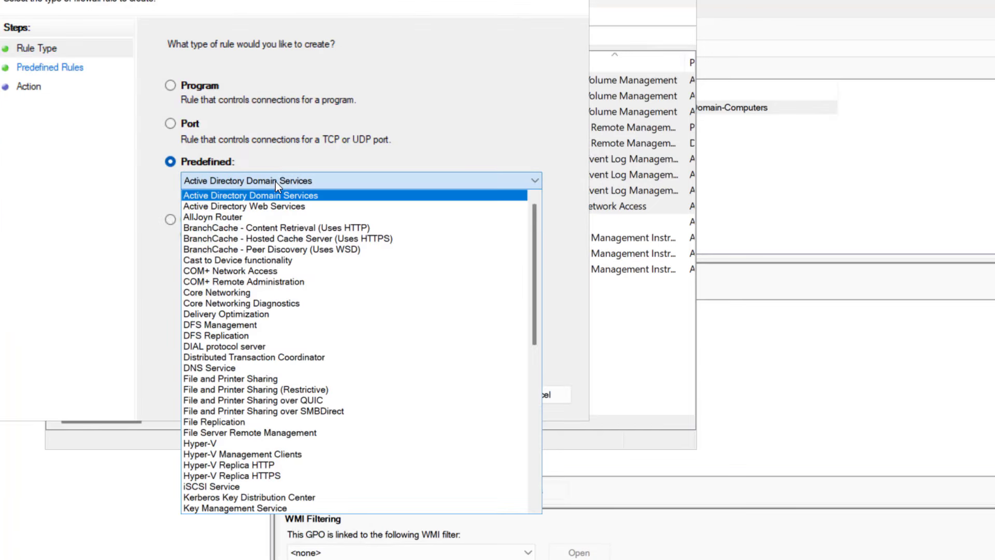
scroll(289, 342, down, 10)
click(225, 318)
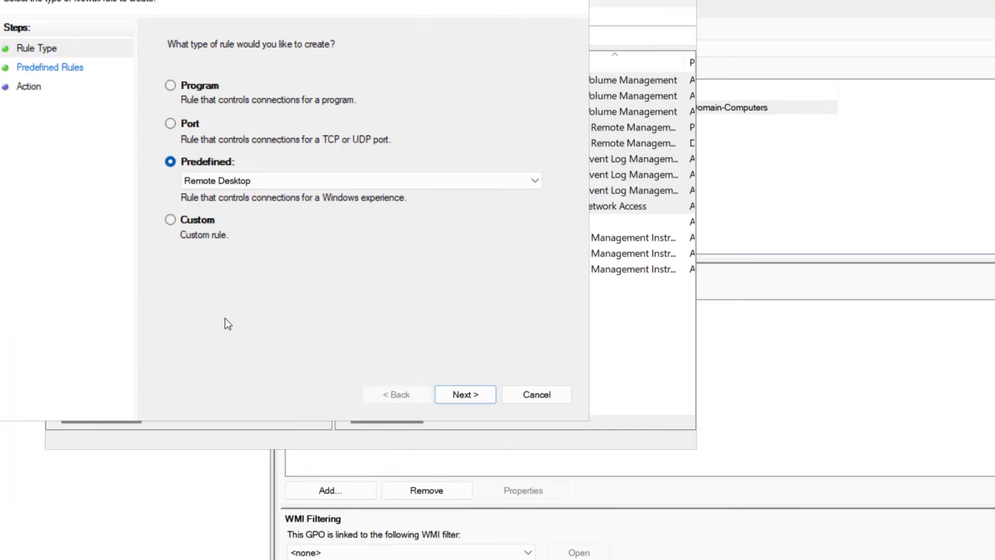
click(458, 400)
click(466, 393)
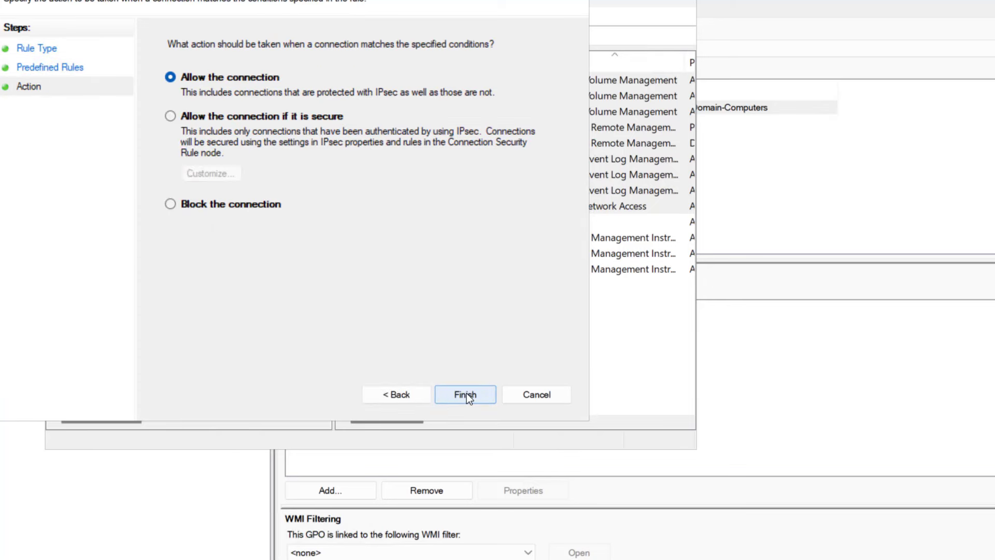
click(467, 394)
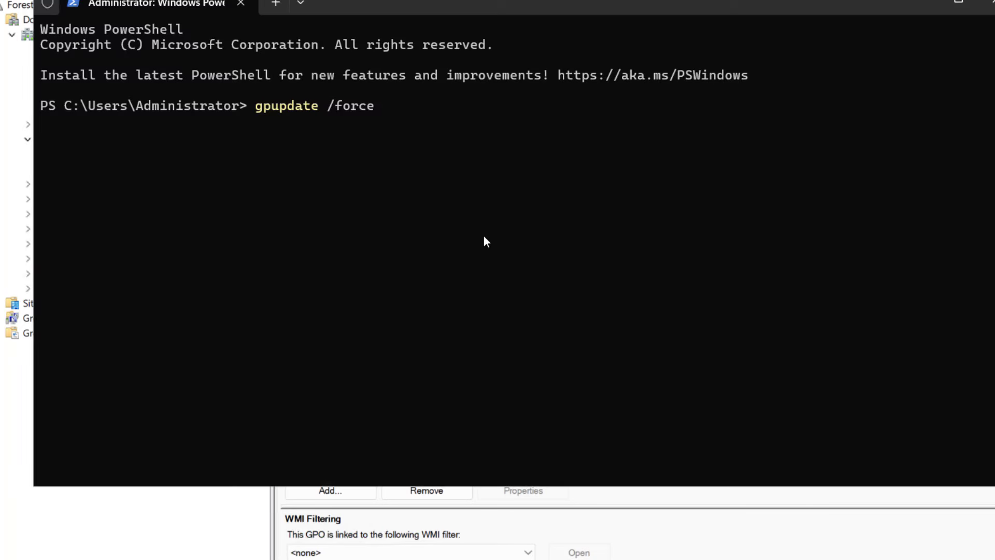
- Run gpupdate /force on the server, then in an elevated prompt on PC01
key(Return)
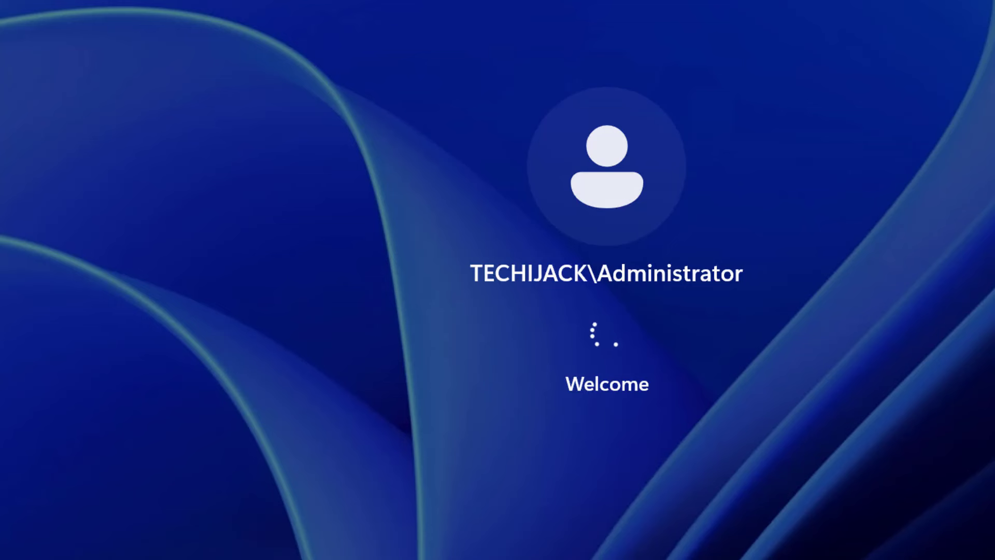
key(Return)
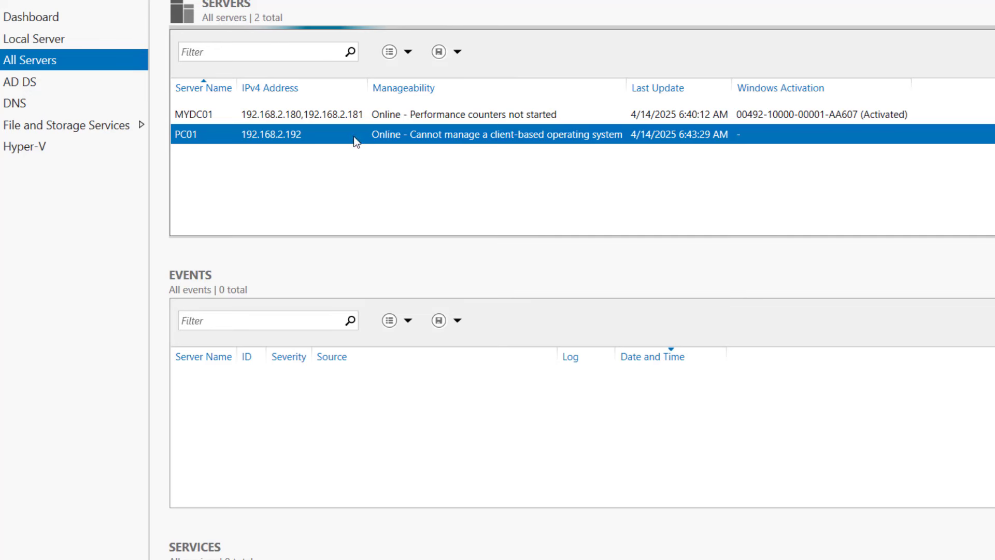
- Open Computer Management on PC01 and browse Disk Management, Performance, Task Scheduler and event logs
right_click(355, 137)
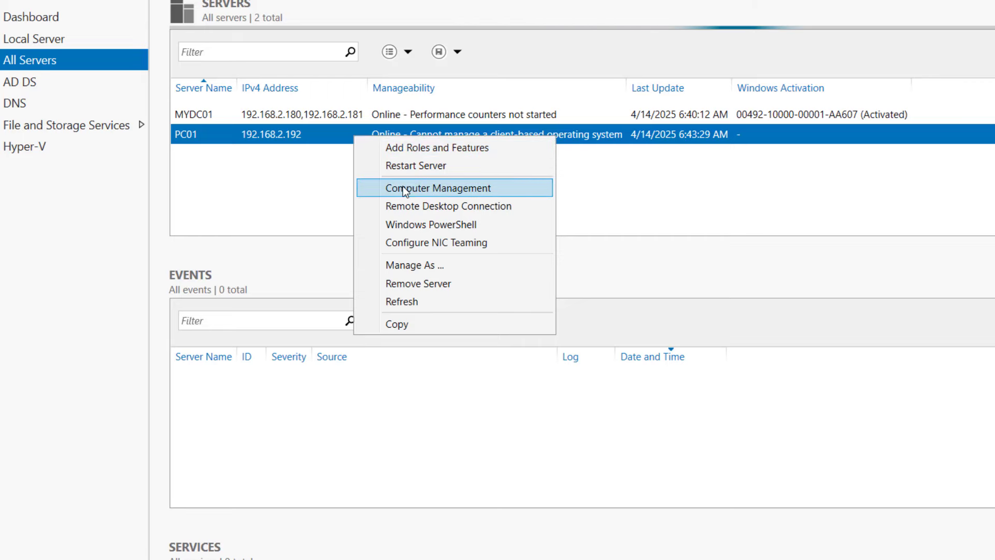
click(428, 189)
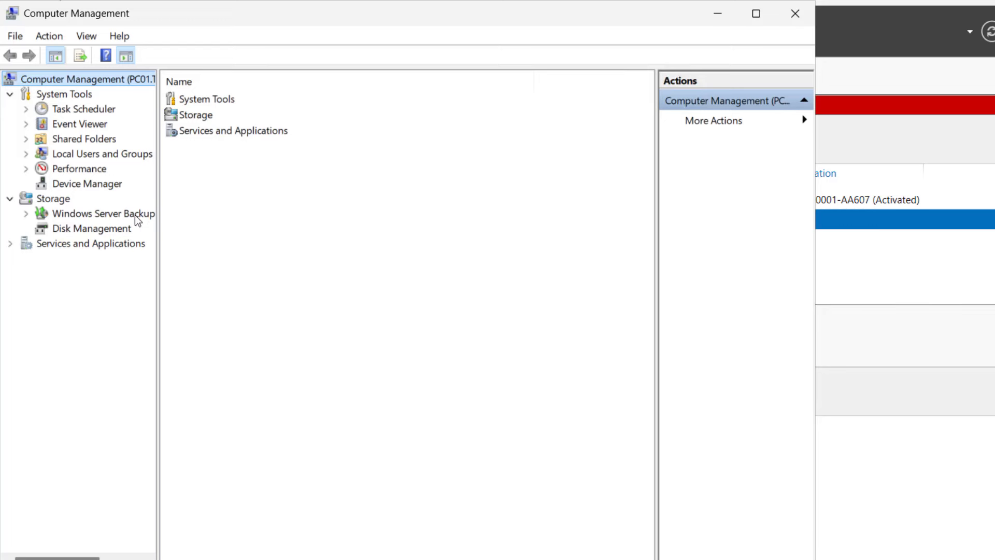
click(80, 228)
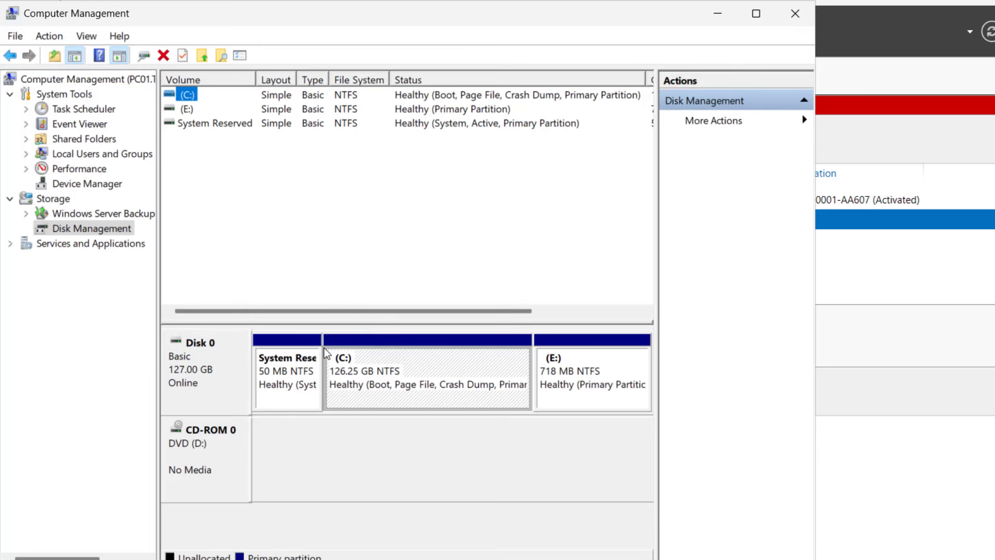
click(64, 171)
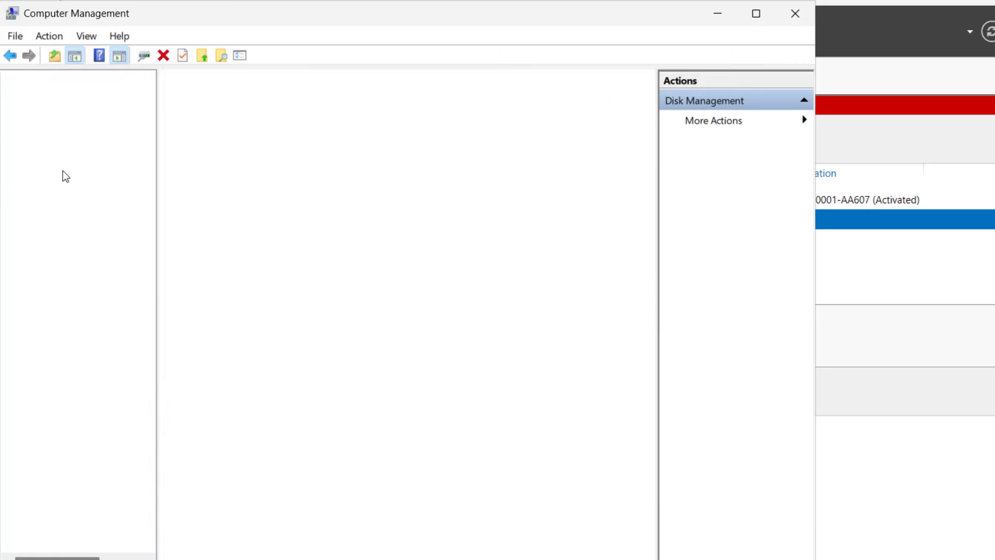
click(69, 115)
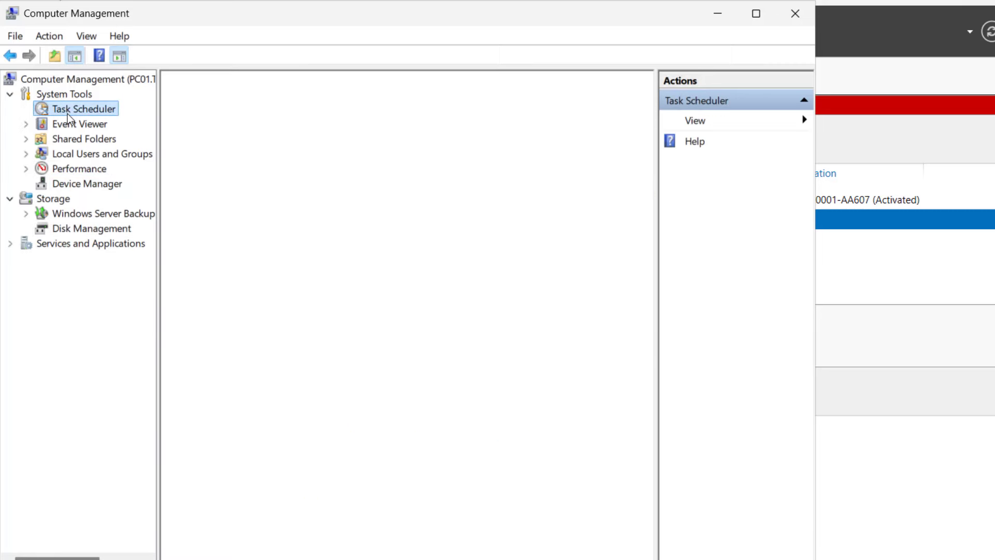
click(80, 125)
- Check PC01's shared folders and local users, then try Device Manager, which is access-denied
click(84, 140)
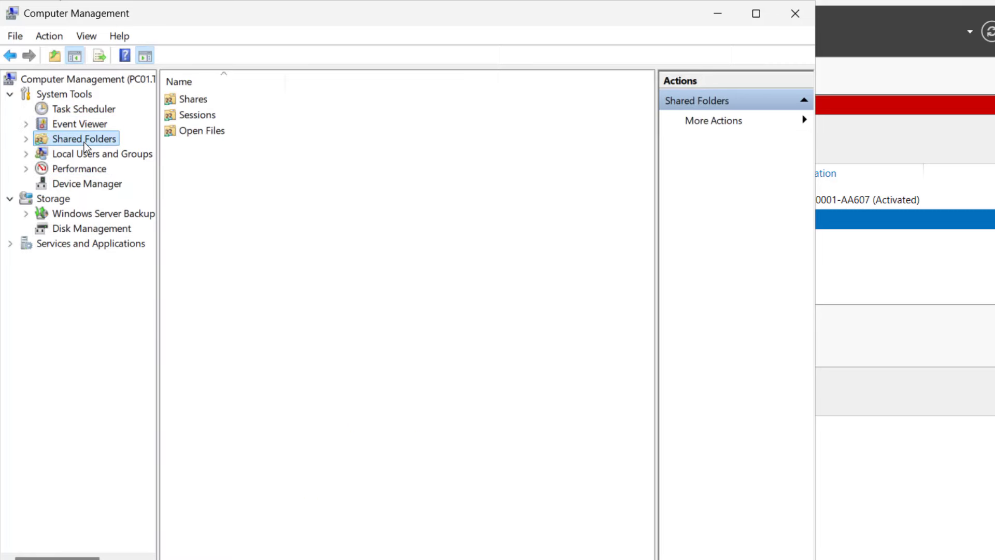
click(61, 151)
click(25, 154)
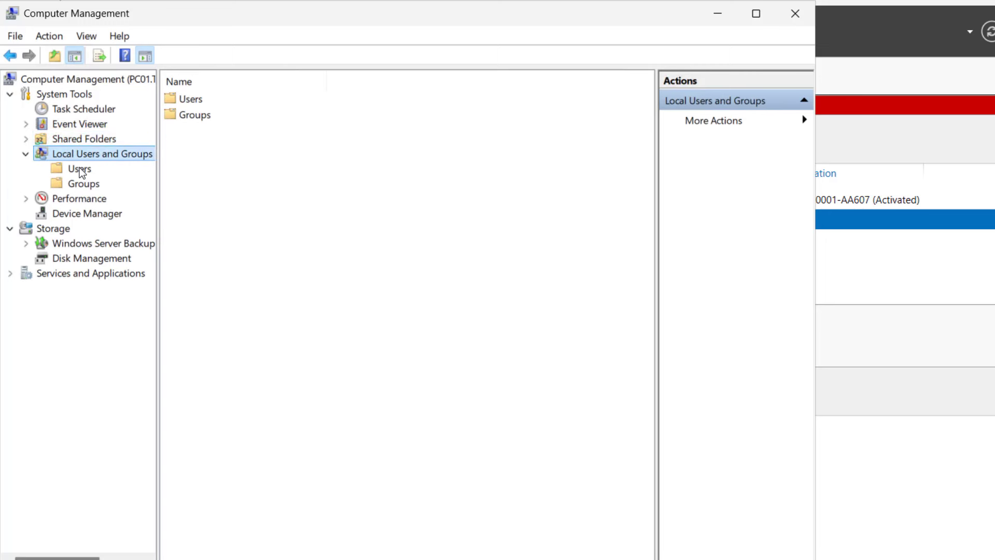
click(79, 167)
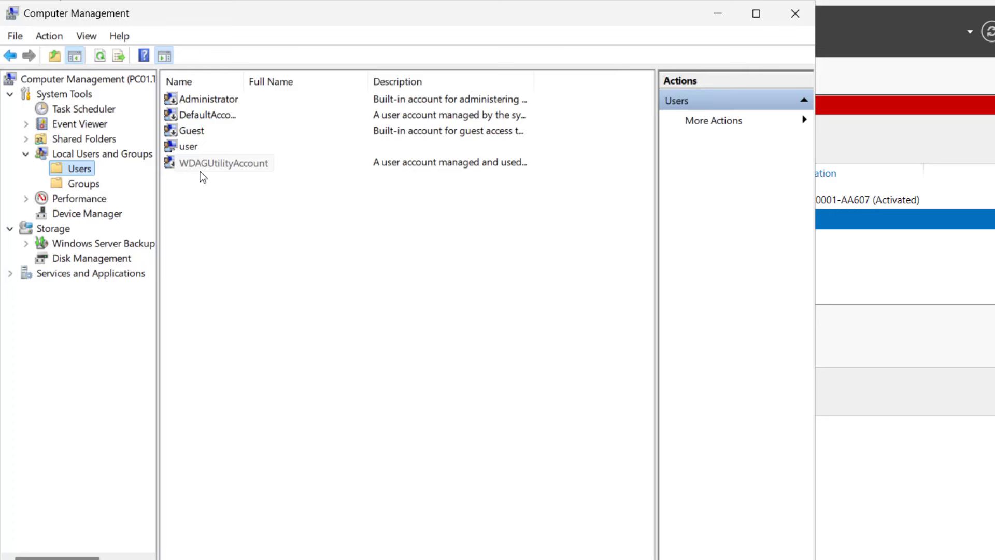
click(81, 214)
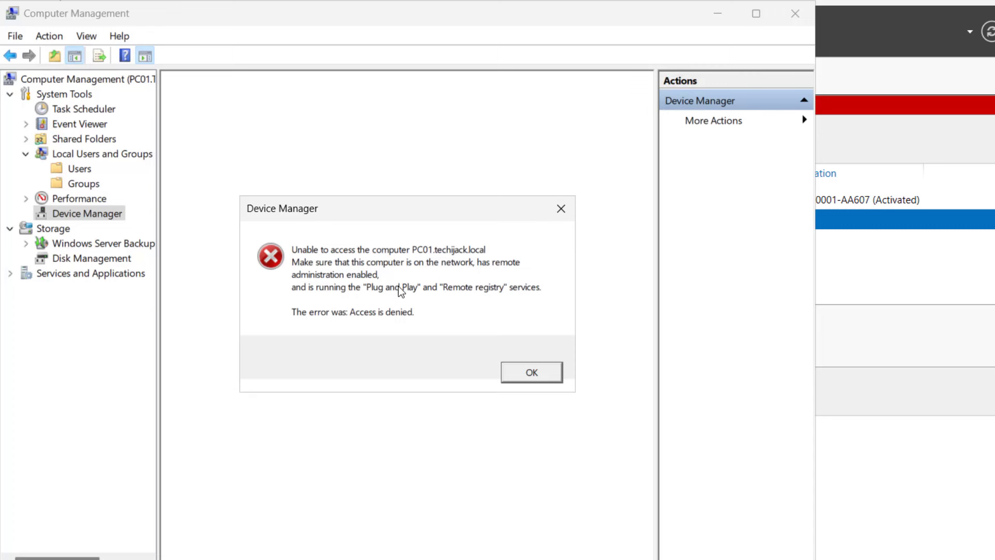
- Dismiss the Device Manager access-denied error and show Services under PC01's Services and Applications
click(532, 373)
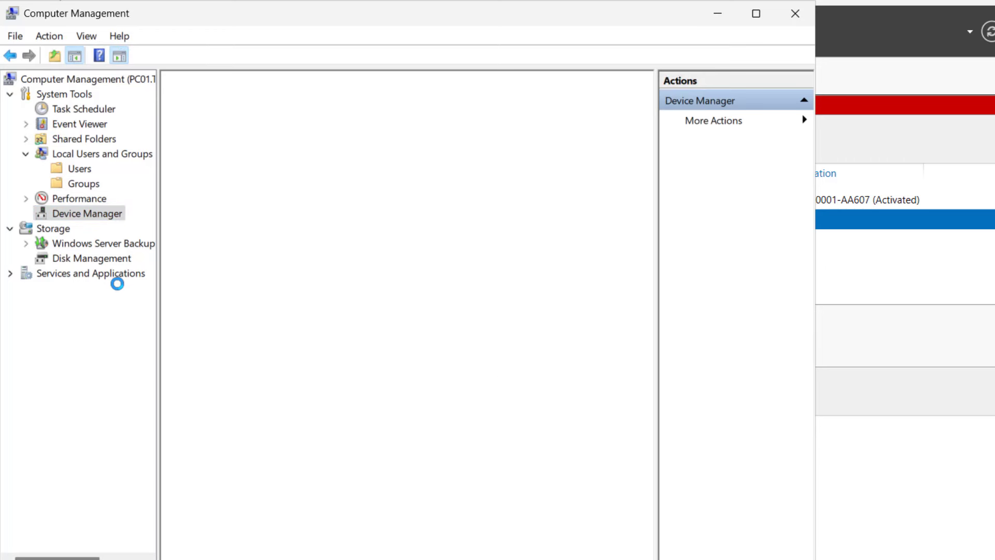
click(64, 304)
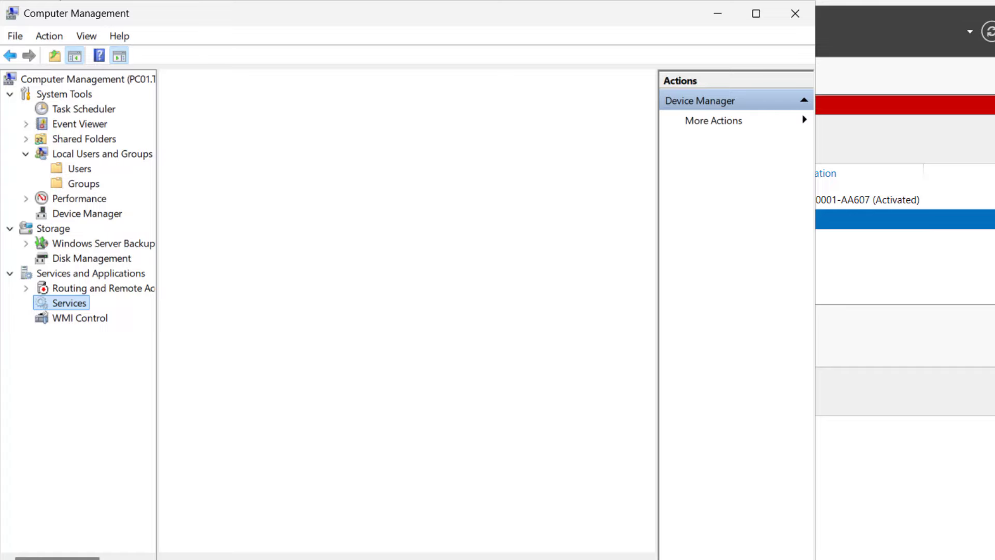
- Browse PC01's services list down to the Remote Registry service and select it
key(p)
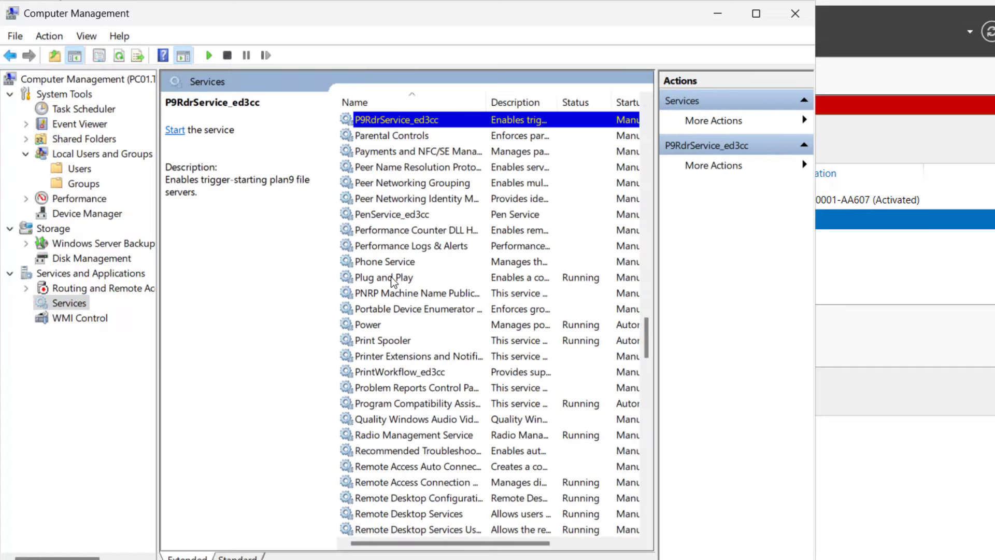
click(393, 281)
click(390, 308)
key(r)
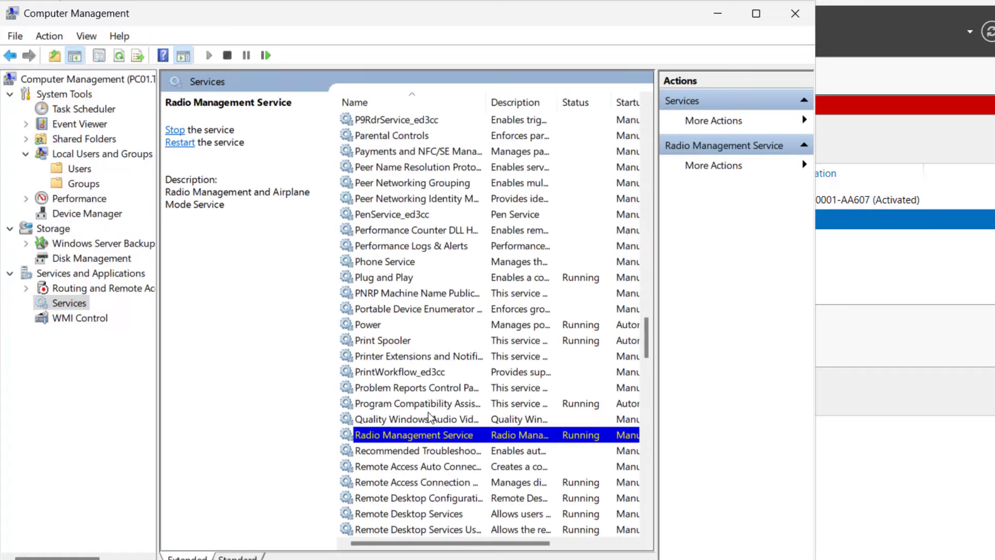
scroll(429, 417, down, 2)
click(405, 483)
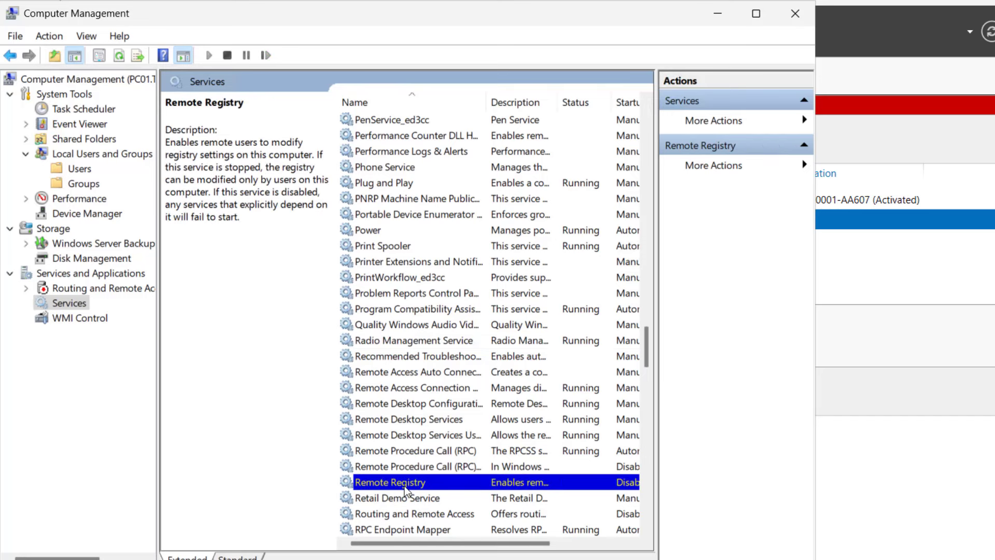
- Set Remote Registry's startup type to Automatic, apply it, and start the service
right_click(404, 486)
click(431, 456)
key(Tab)
key(Up)
key(Up)
click(539, 472)
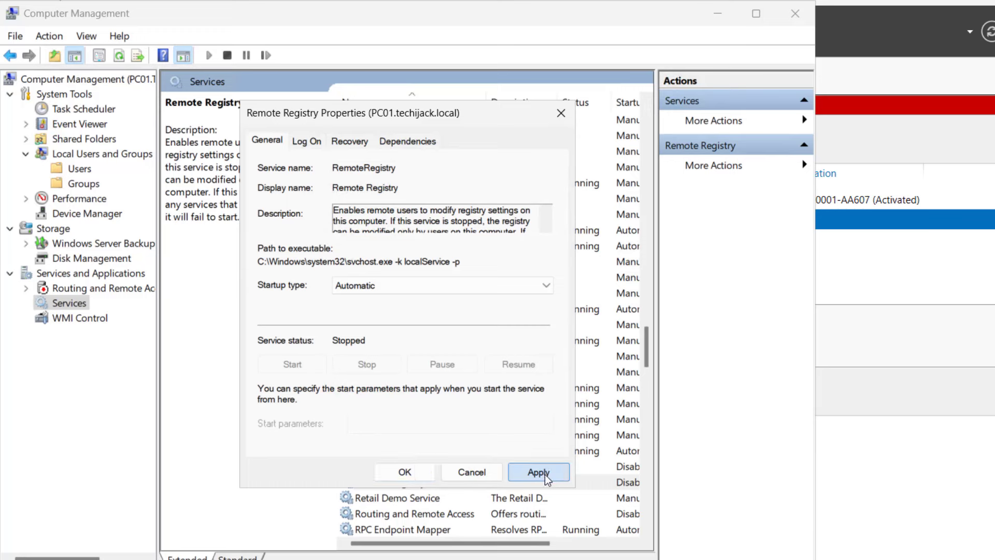
click(293, 364)
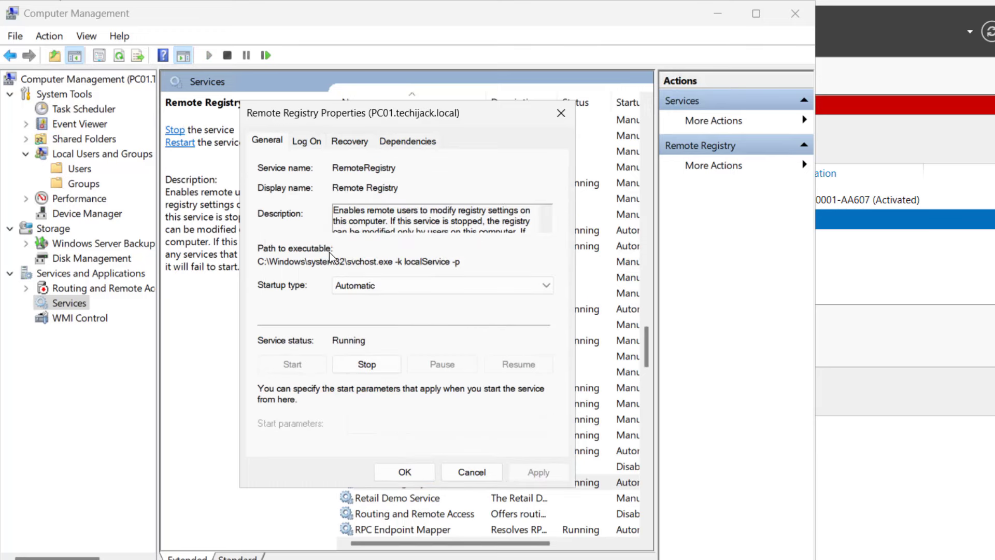
click(404, 472)
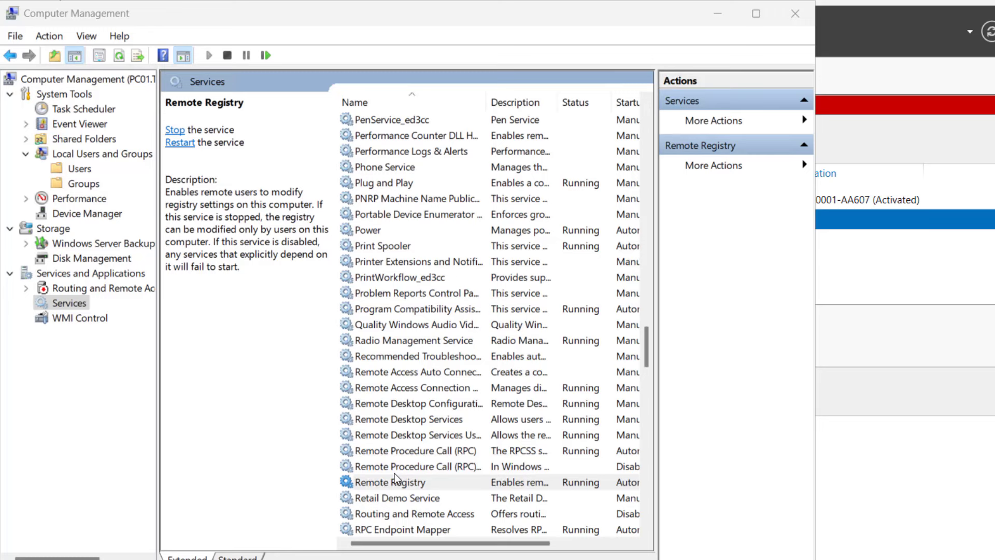
click(82, 157)
- Create local user 'test' on PC01 with a password and 'Password never expires' checked
click(75, 171)
right_click(91, 172)
click(116, 181)
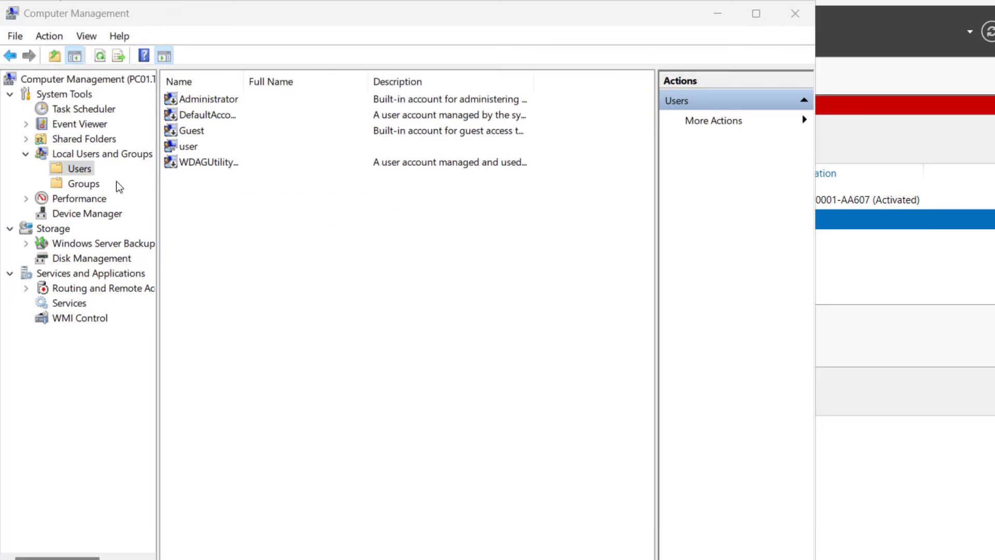
text(test)
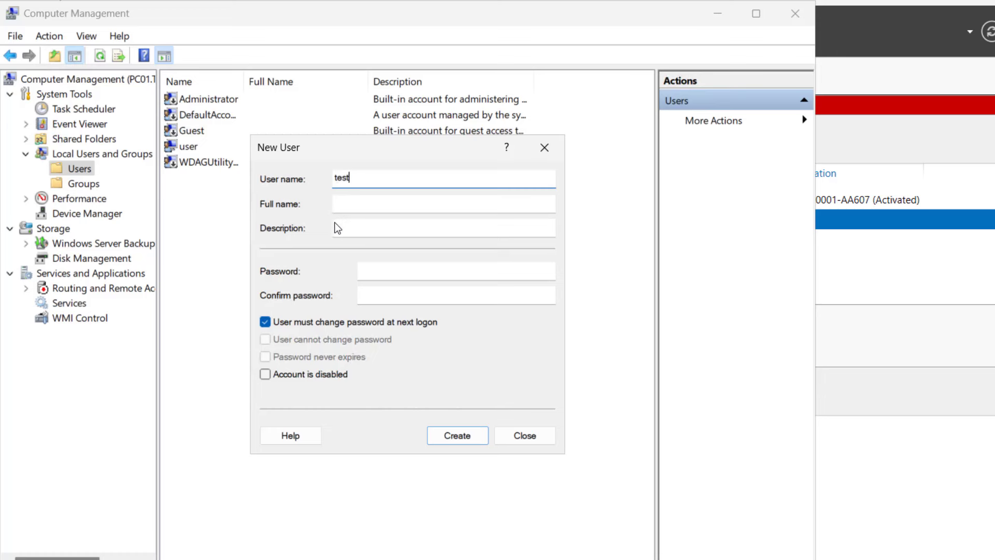
click(369, 269)
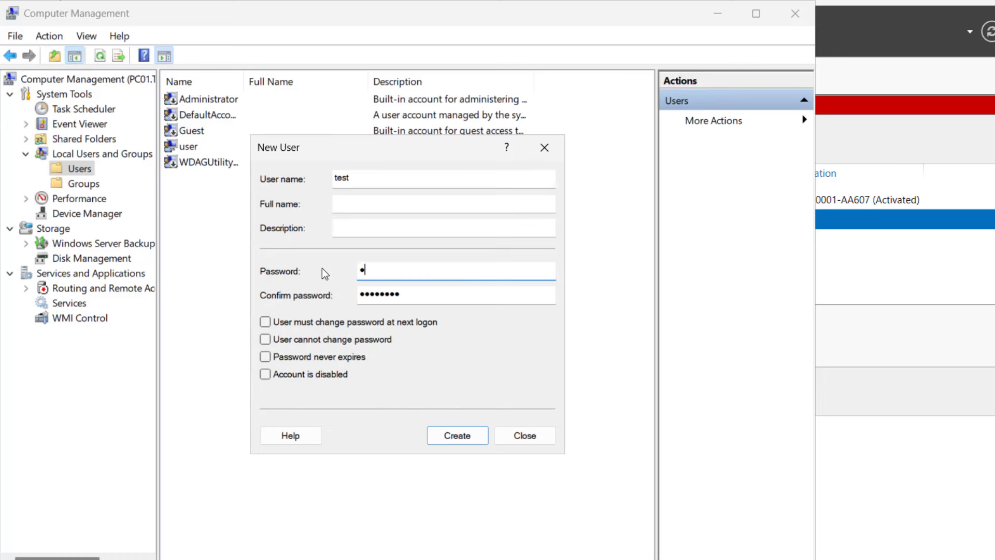
text(asdfasdfasd)
click(316, 357)
click(449, 436)
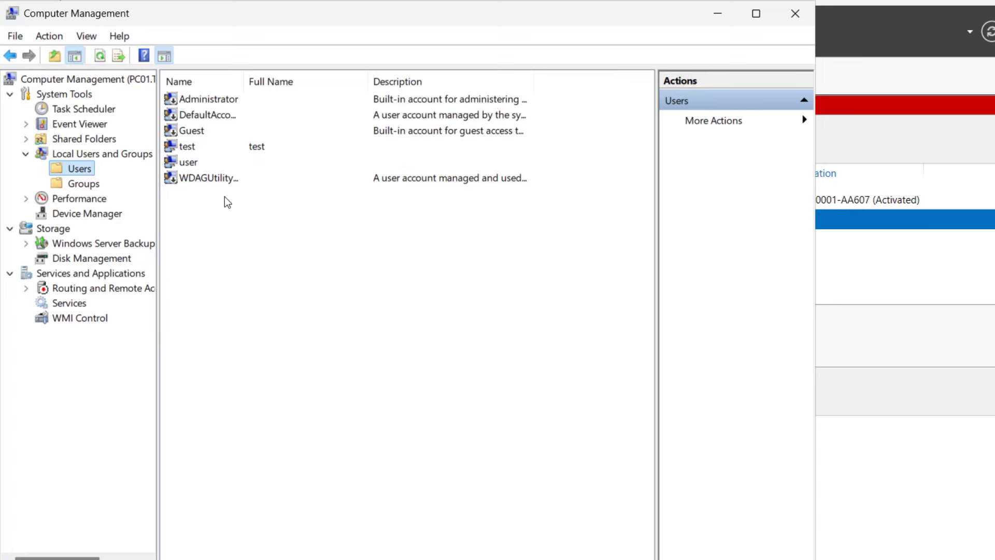
click(225, 151)
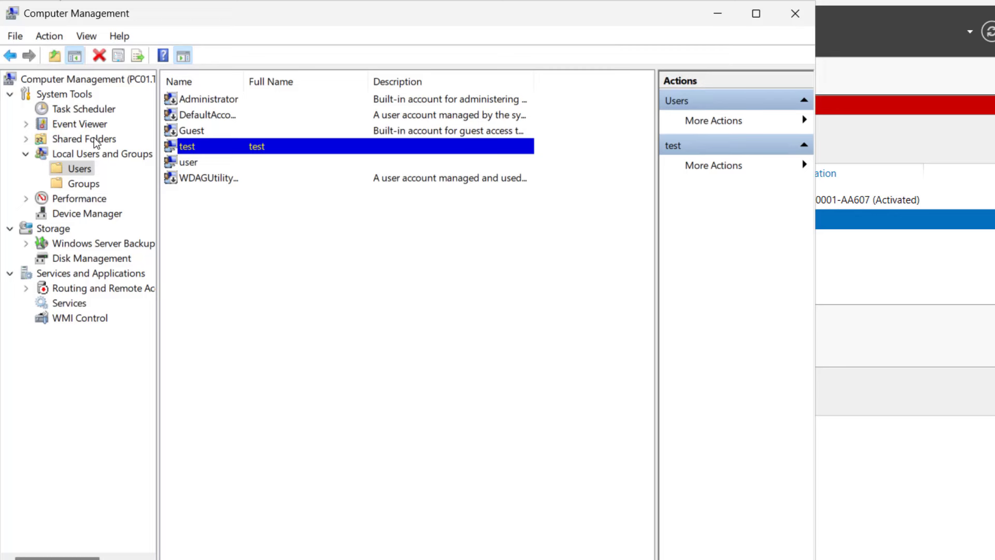
- Review PC01's Disk Management, Windows Server Backup and Performance pages
click(76, 259)
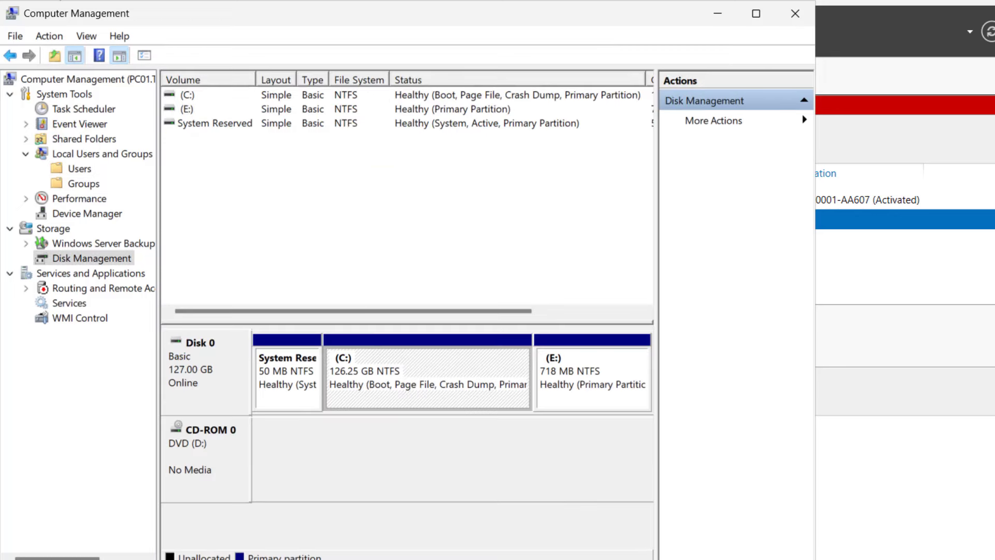
click(93, 246)
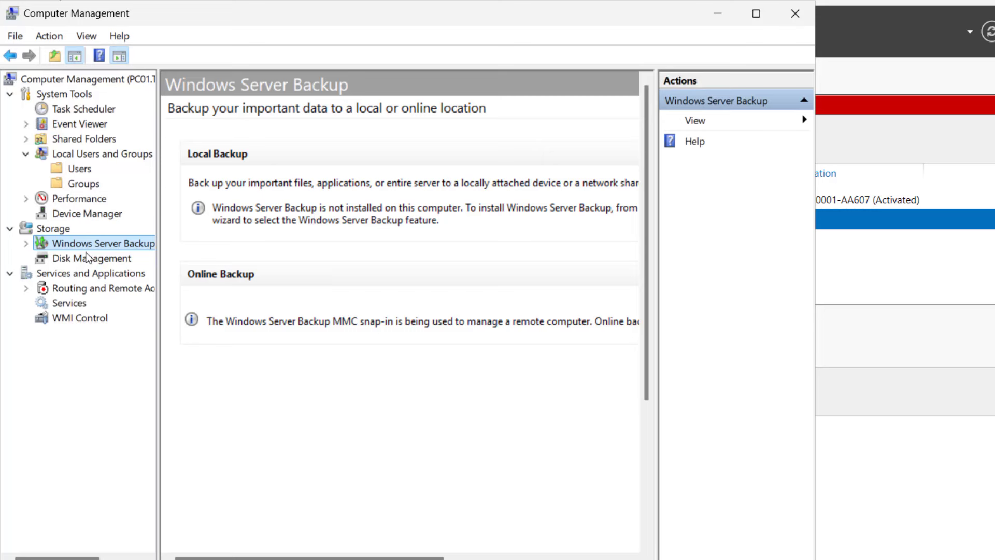
click(80, 198)
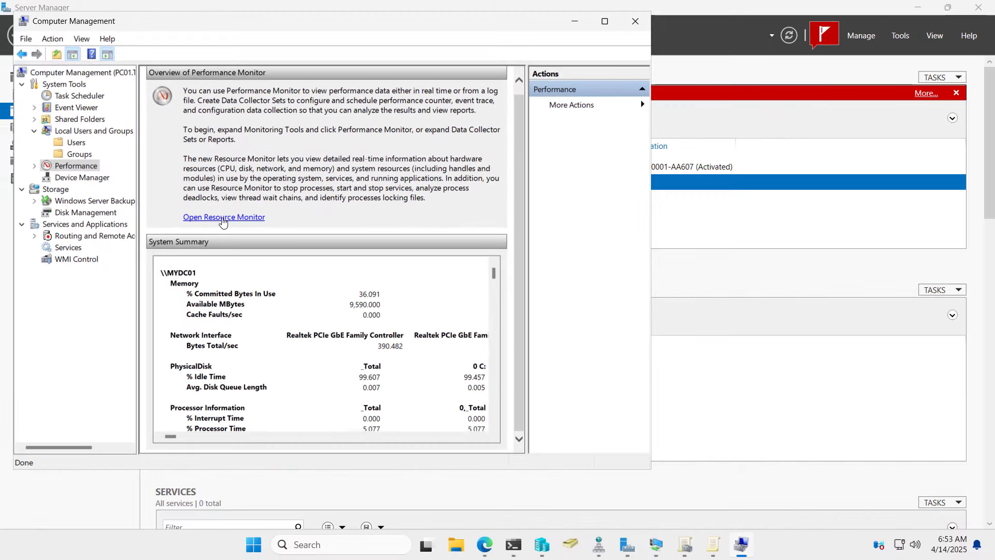
- Close Computer Management and reconnect to PC01's Computer Management from Server Manager
click(631, 23)
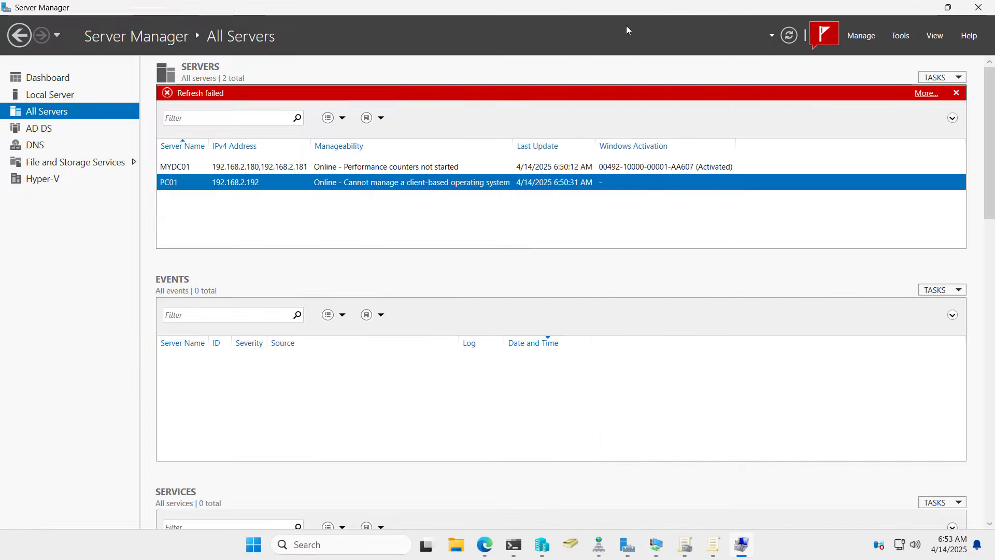
right_click(313, 186)
click(355, 227)
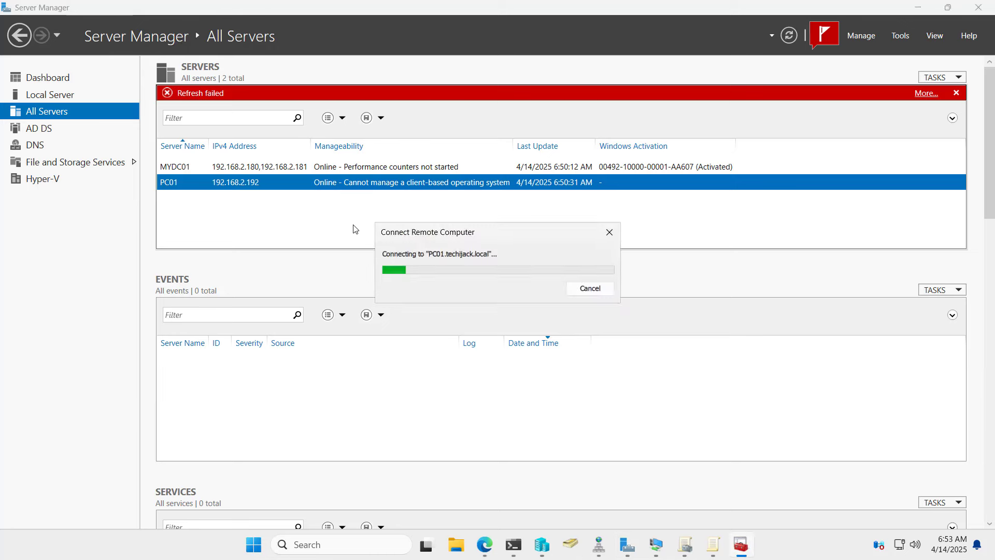